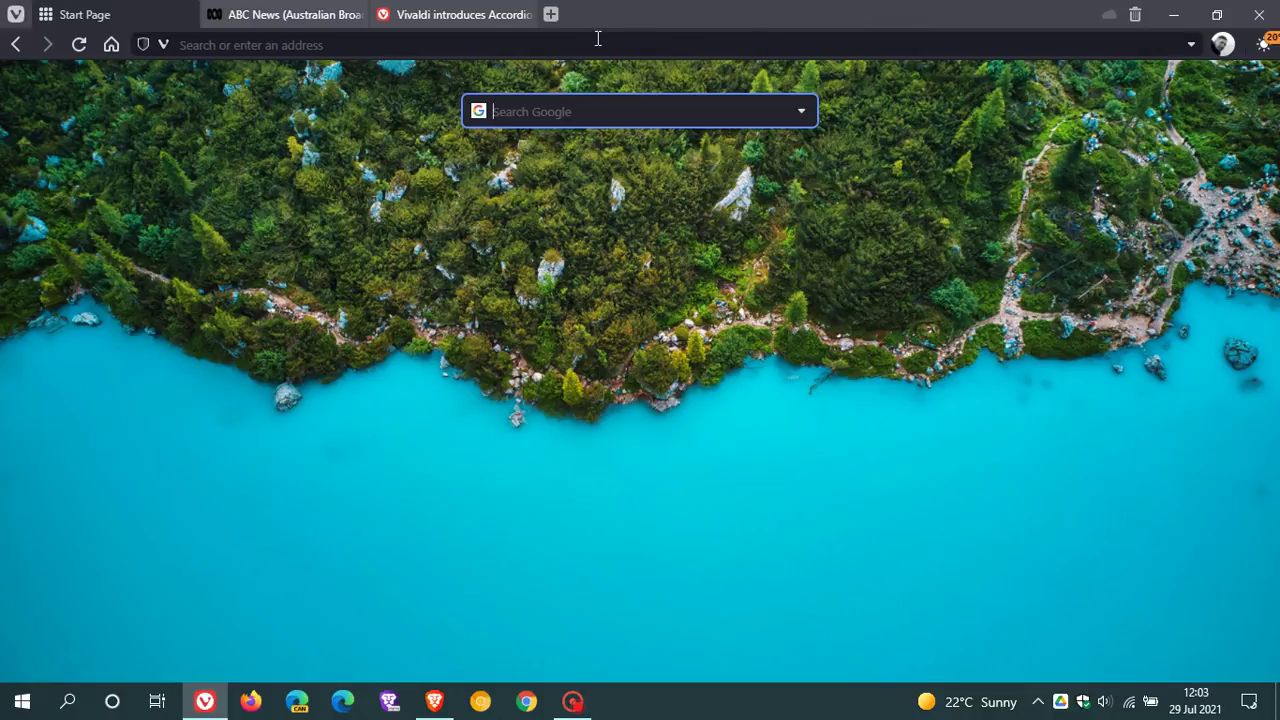
Step: Open two more Start Page tabs and bring up the browser's Tabs settings
{"action": "left_click", "coordinate": [551, 14]}
{"action": "left_click", "coordinate": [720, 15]}
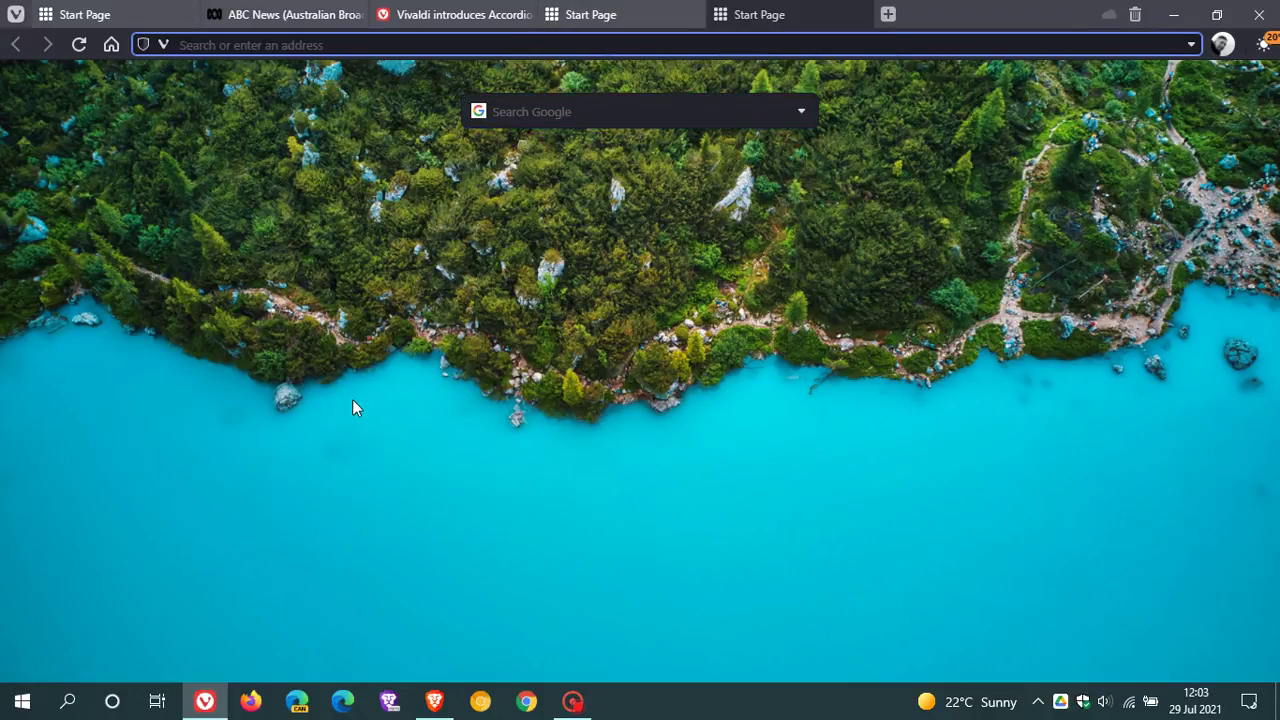
{"action": "left_click", "coordinate": [16, 15]}
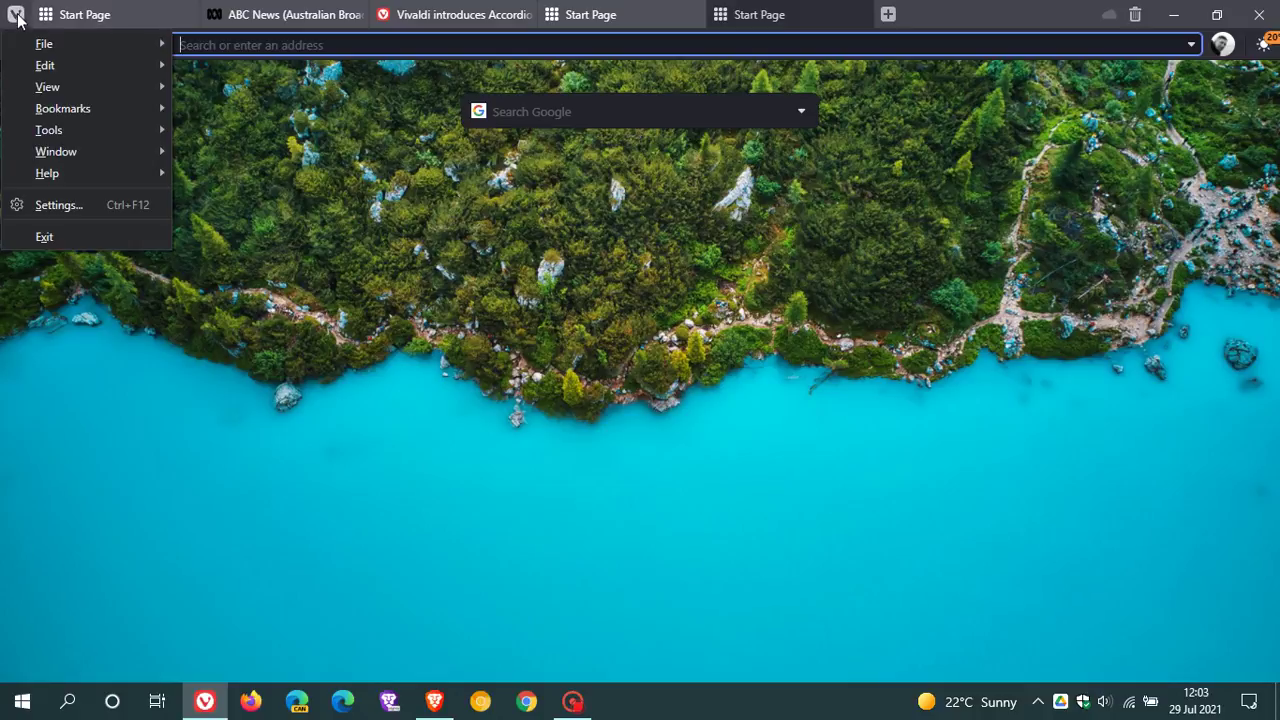
{"action": "left_click", "coordinate": [86, 207]}
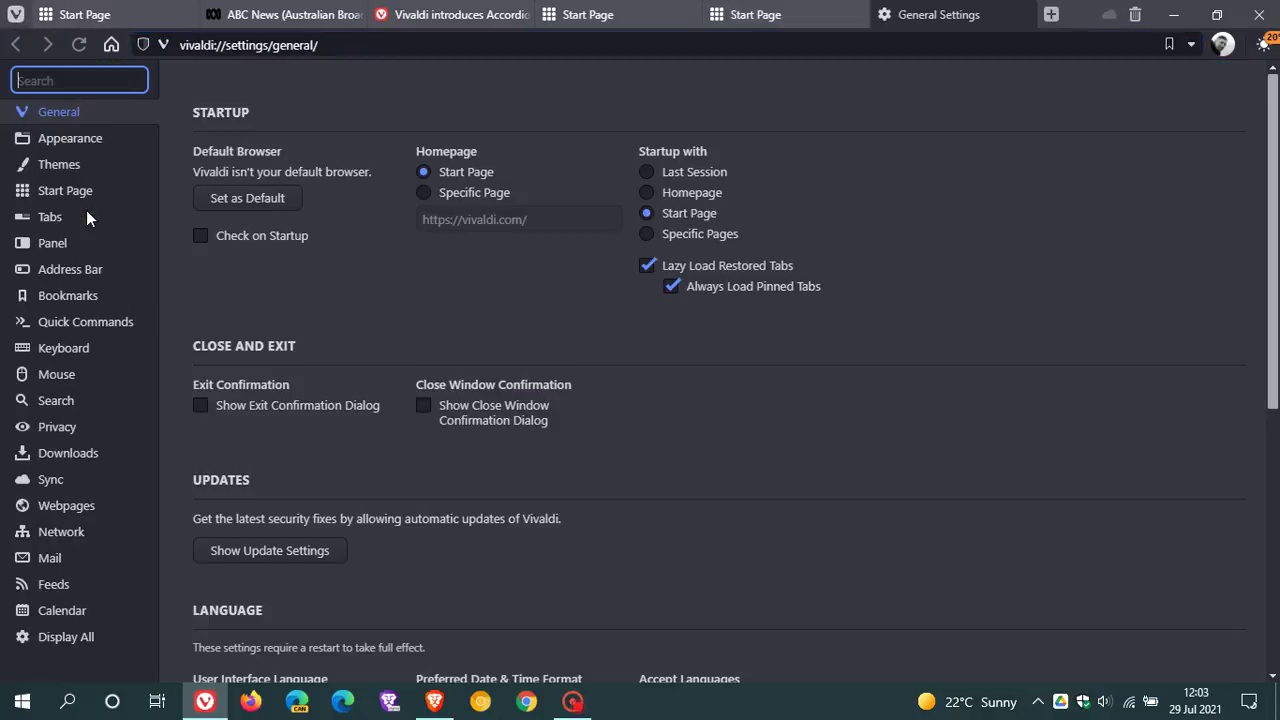
{"action": "left_click", "coordinate": [60, 212]}
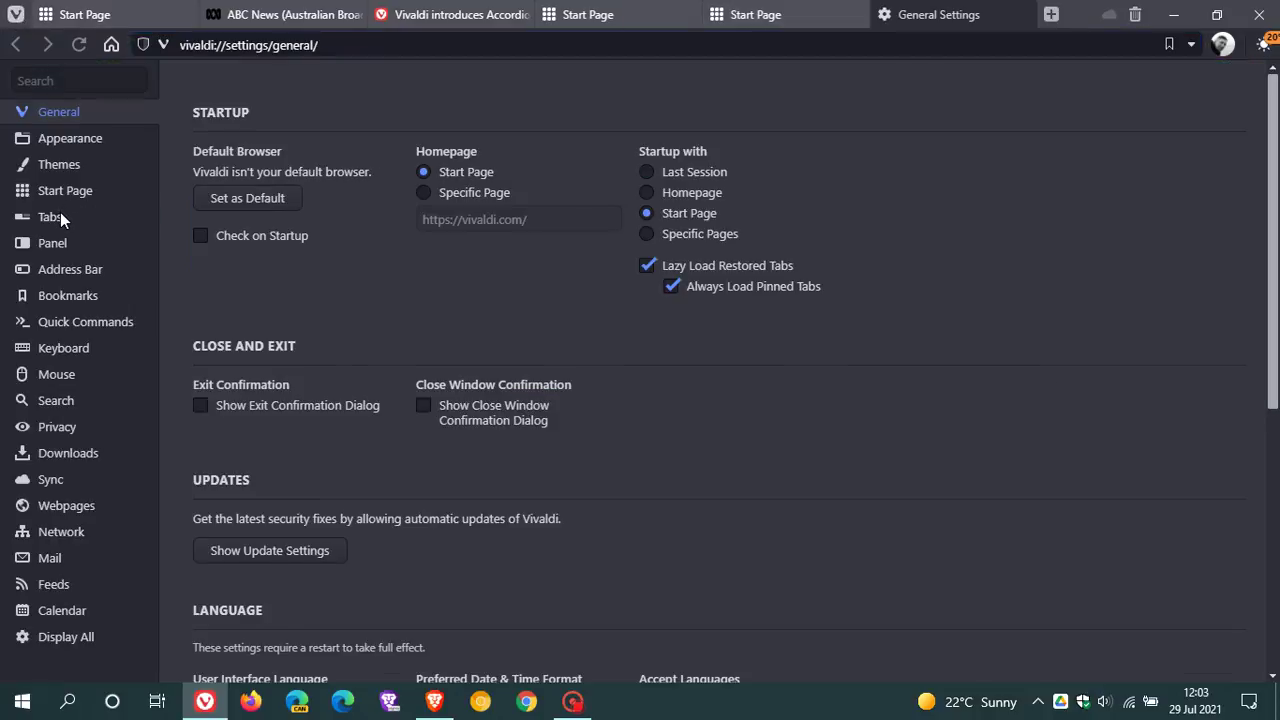
Step: Set Tab Stacking to Accordion under Tab Features, trying the Compact and Two-Level options first
{"action": "scroll", "coordinate": [967, 225], "scroll_direction": "down", "scroll_amount": 5}
{"action": "scroll", "coordinate": [967, 233], "scroll_direction": "down", "scroll_amount": 4}
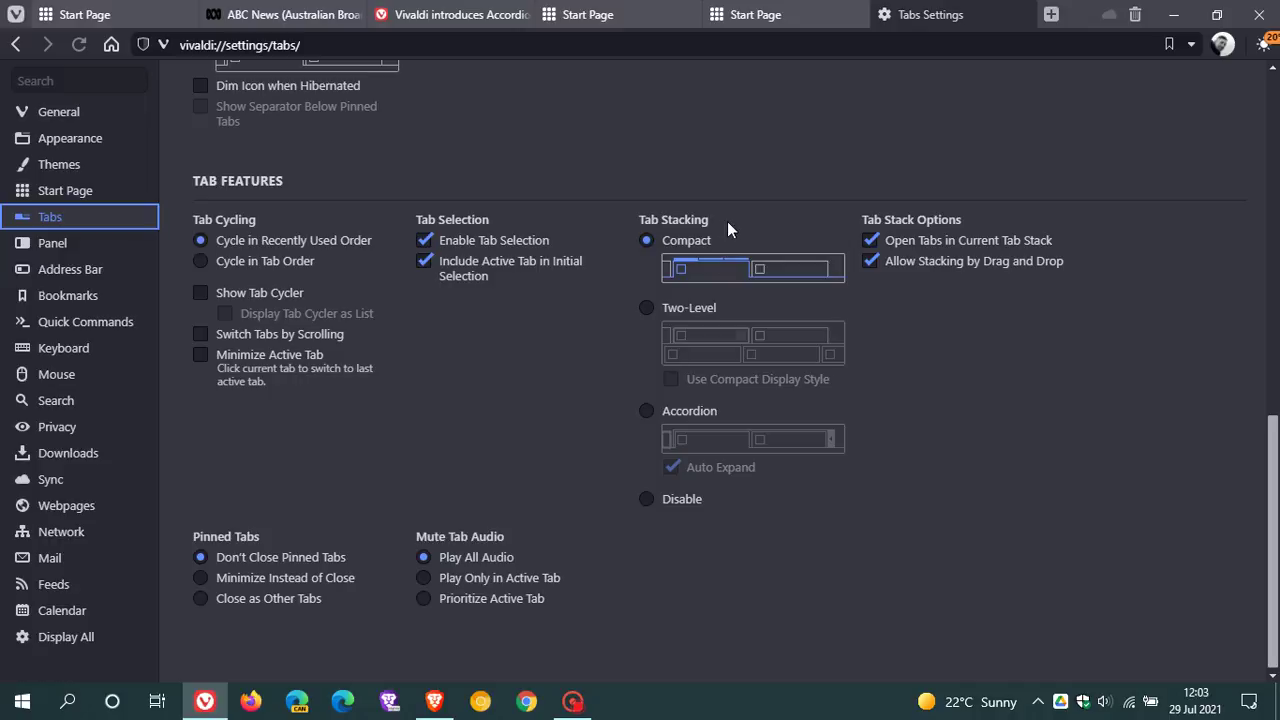
{"action": "left_click", "coordinate": [668, 244]}
{"action": "left_click", "coordinate": [652, 309]}
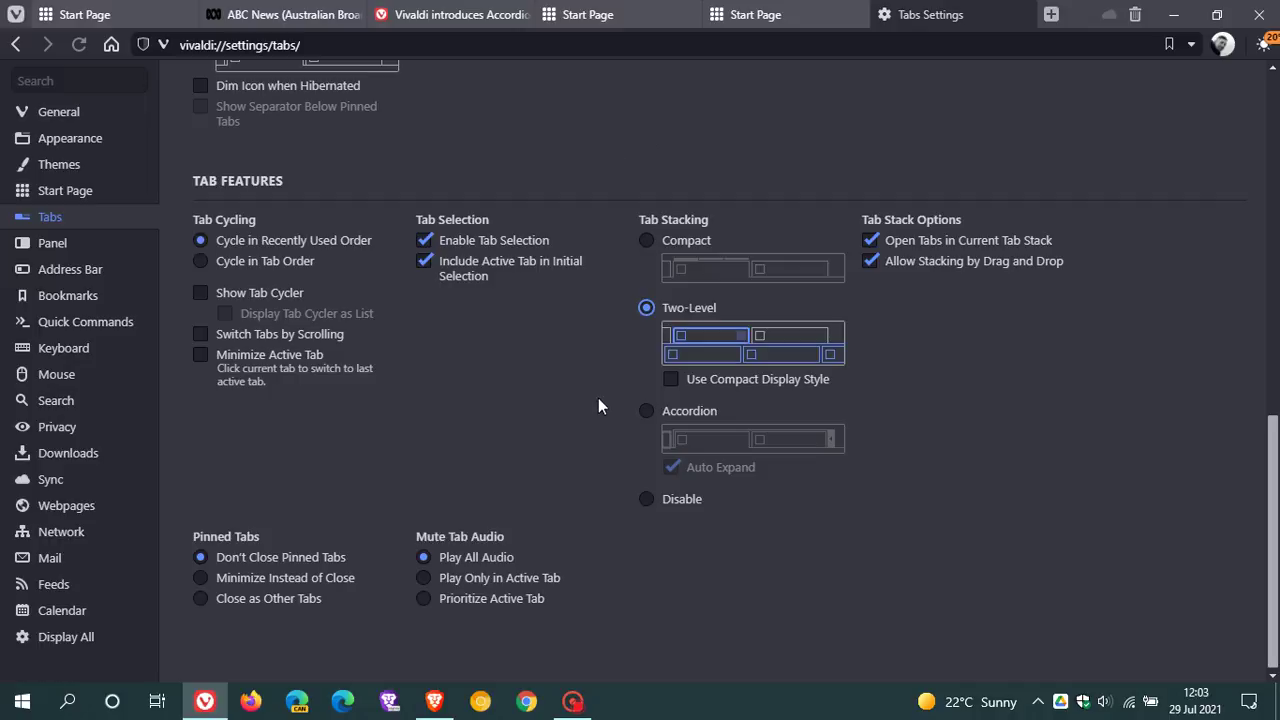
{"action": "left_click", "coordinate": [647, 421]}
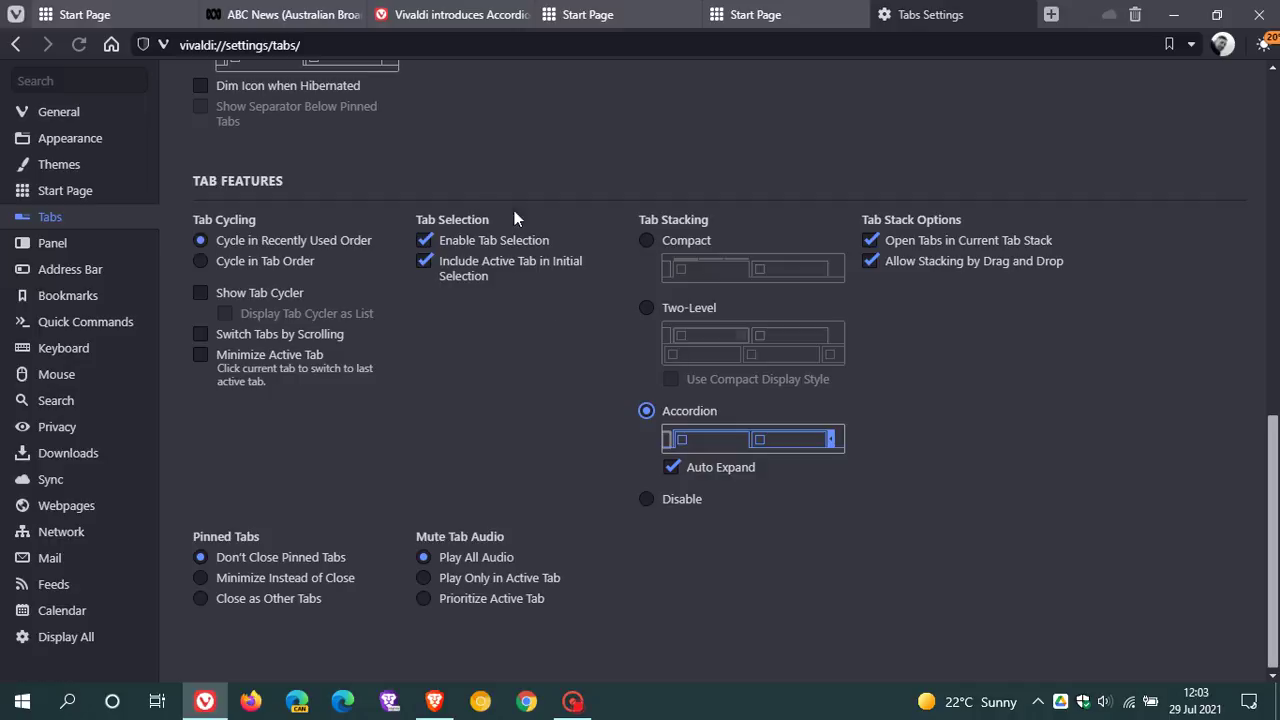
Step: Stack the three Start Page tabs together by host
{"action": "mouse_move", "coordinate": [597, 28]}
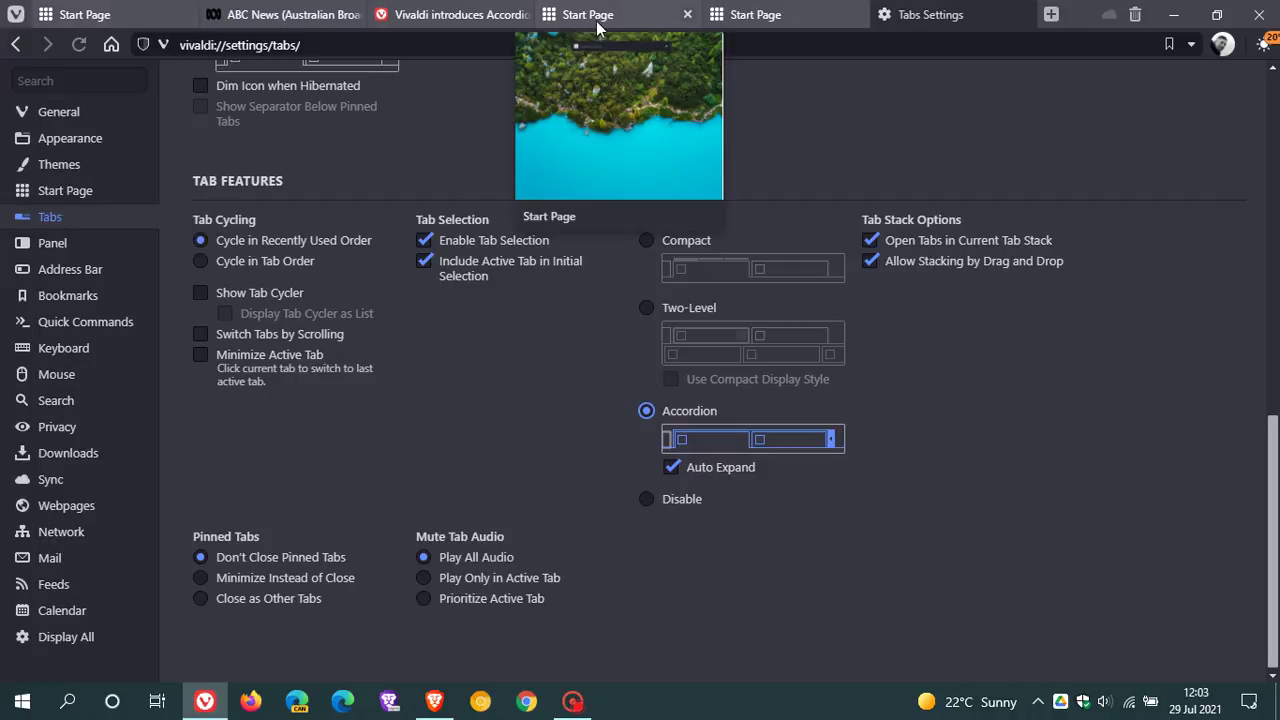
{"action": "right_click", "coordinate": [786, 16]}
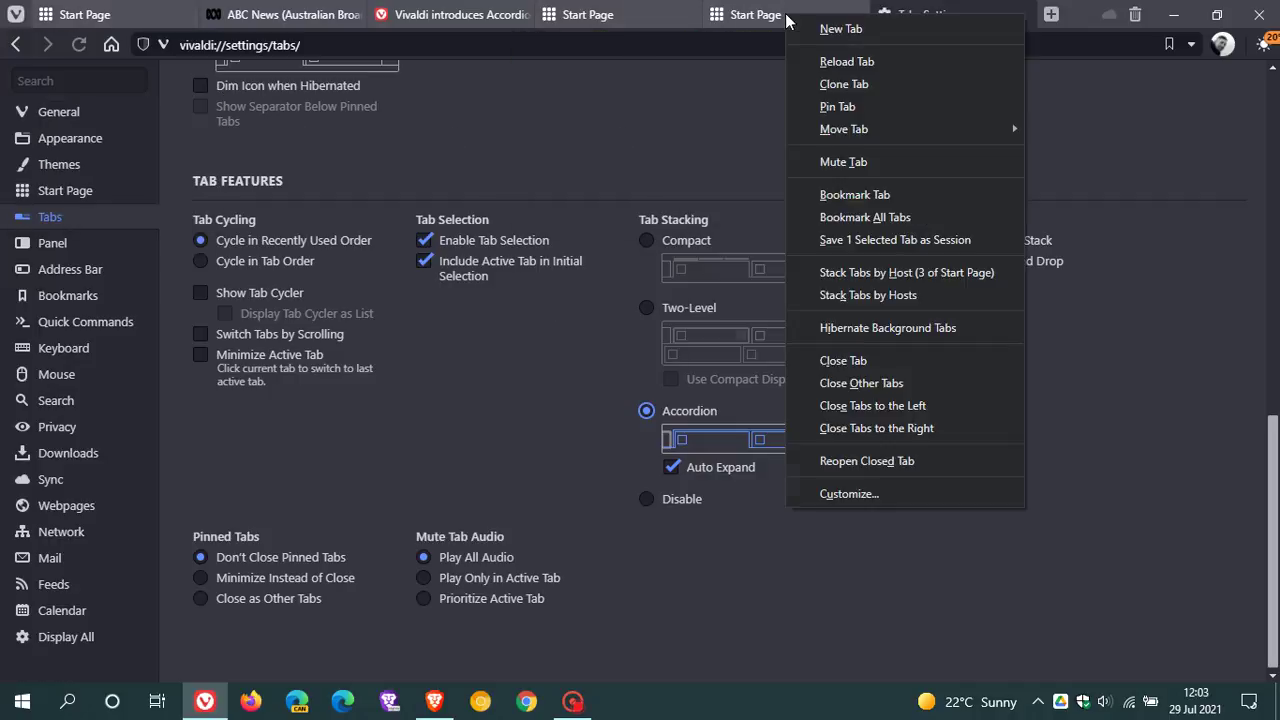
{"action": "left_click", "coordinate": [902, 276]}
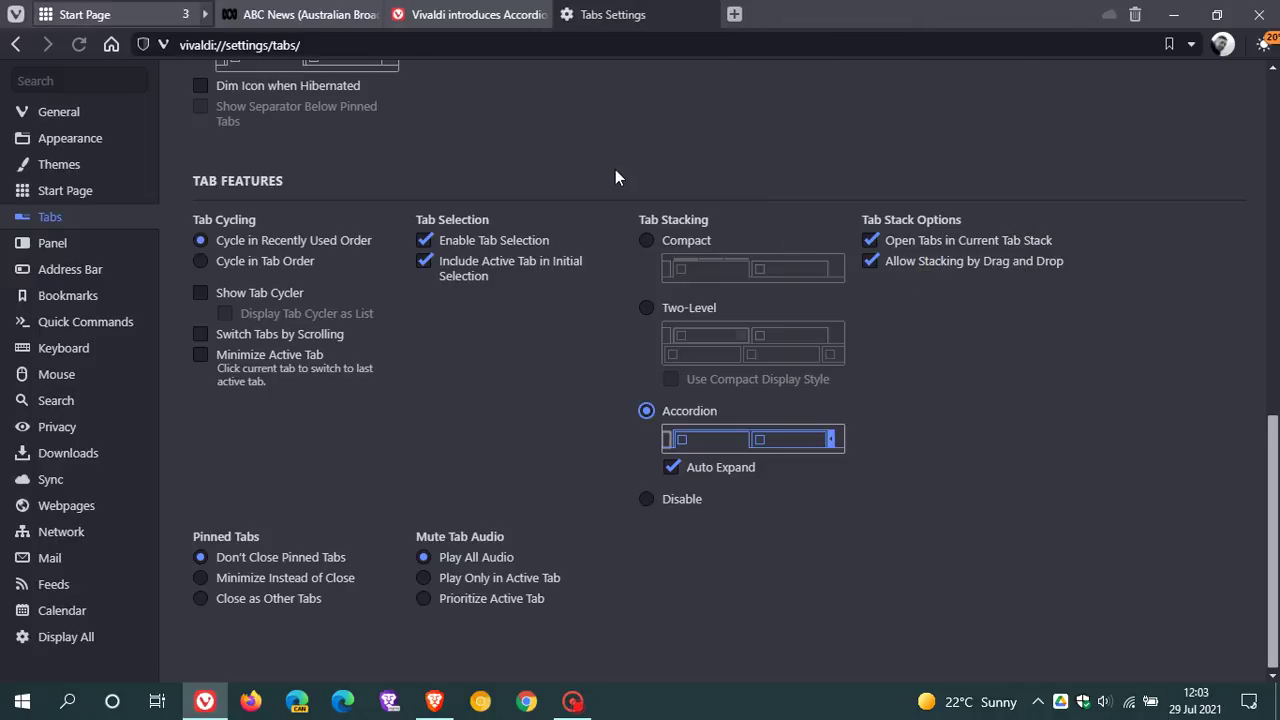
Step: Expand and collapse the Start Page accordion stack twice, and close its two extra tabs
{"action": "mouse_move", "coordinate": [115, 18]}
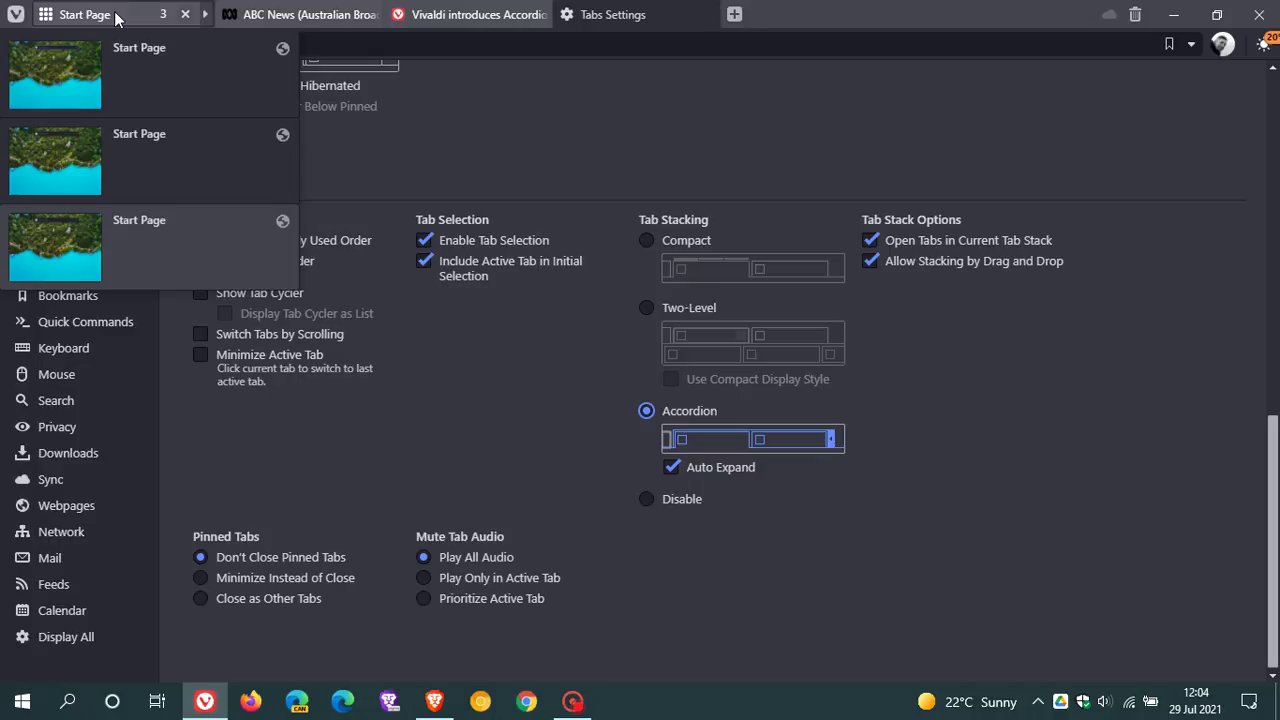
{"action": "left_click", "coordinate": [204, 16]}
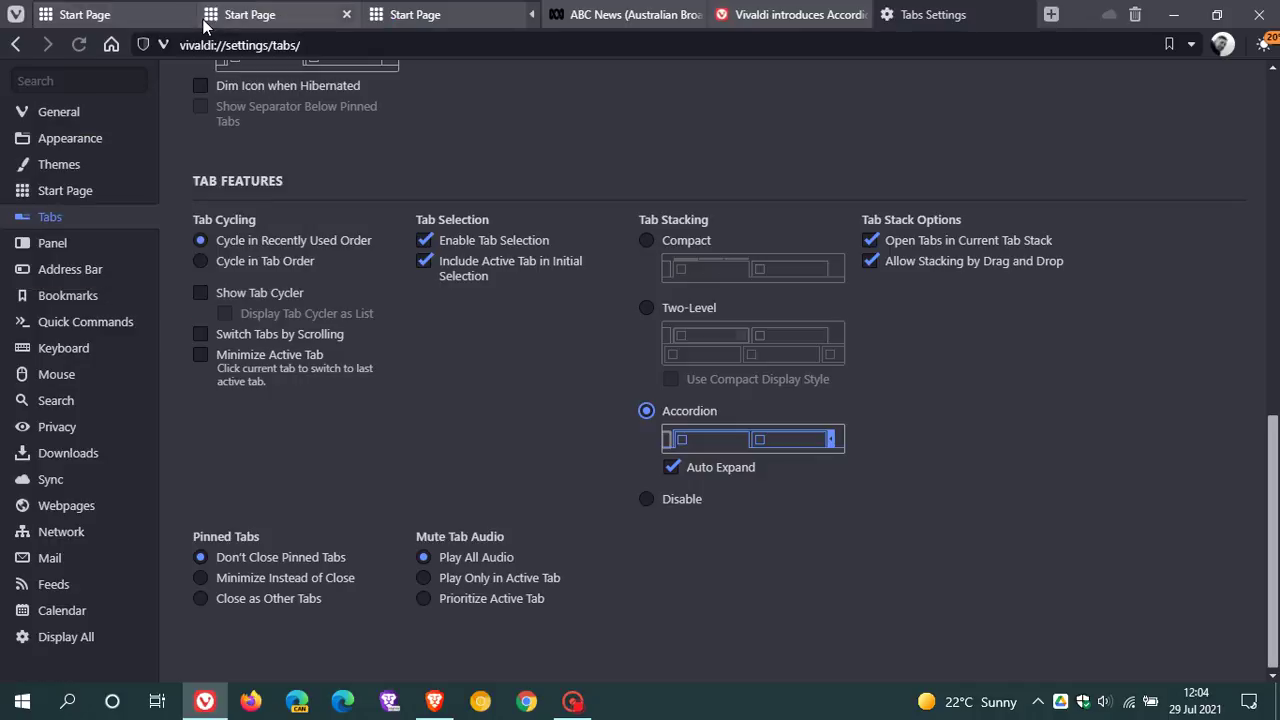
{"action": "left_click", "coordinate": [531, 16]}
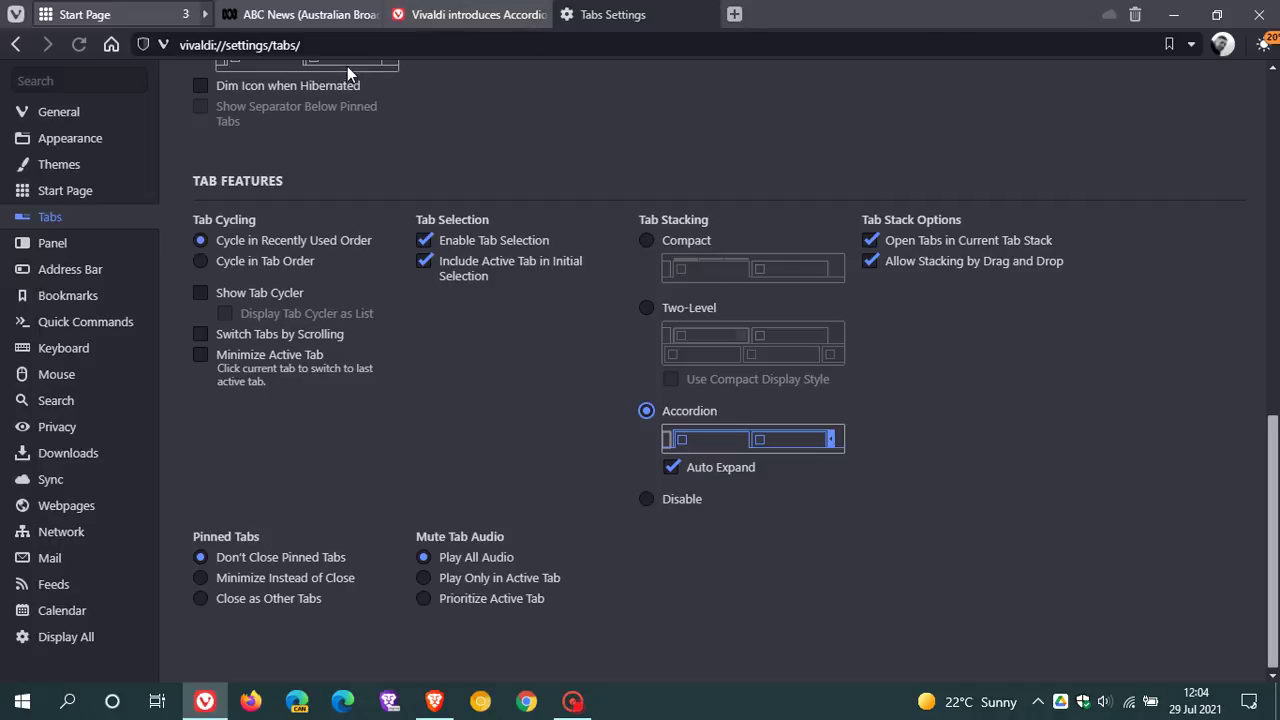
{"action": "mouse_move", "coordinate": [116, 15]}
{"action": "left_click", "coordinate": [206, 14]}
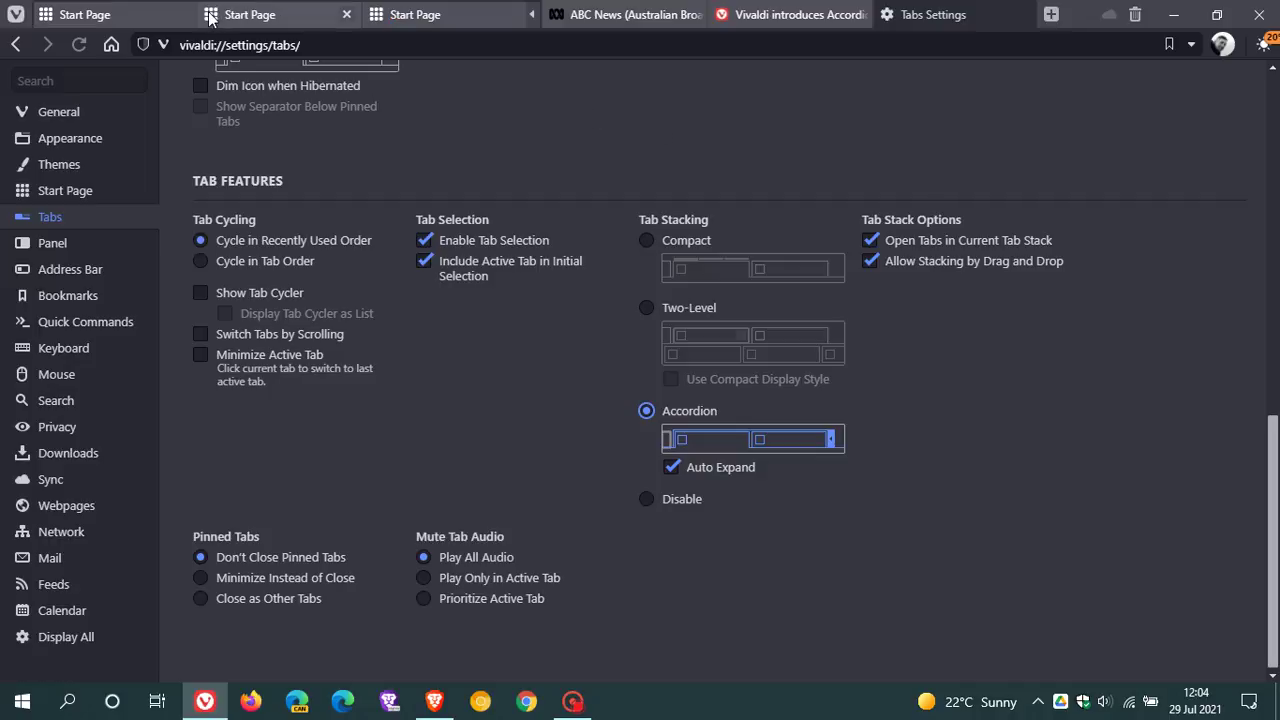
{"action": "left_click", "coordinate": [532, 17]}
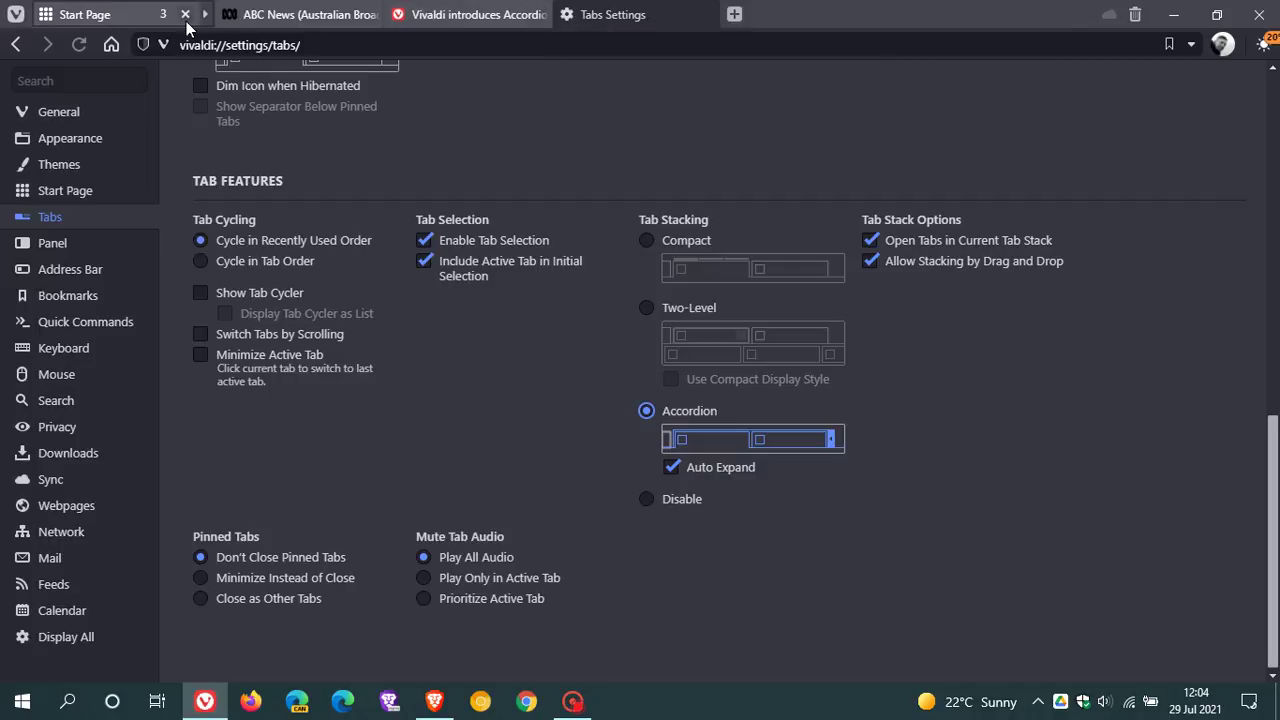
{"action": "mouse_move", "coordinate": [187, 18]}
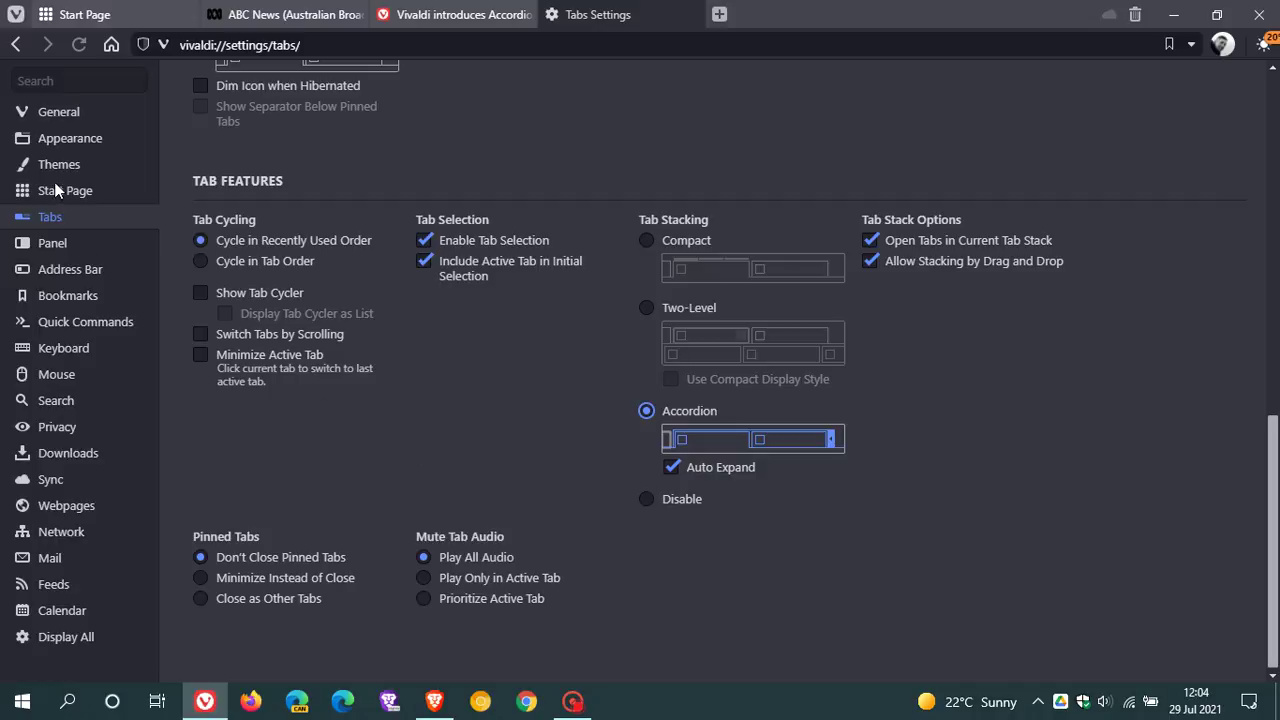
Step: Review the commands and parameters of the Open Links and Tile chain in the Quick Commands settings
{"action": "left_click", "coordinate": [69, 322]}
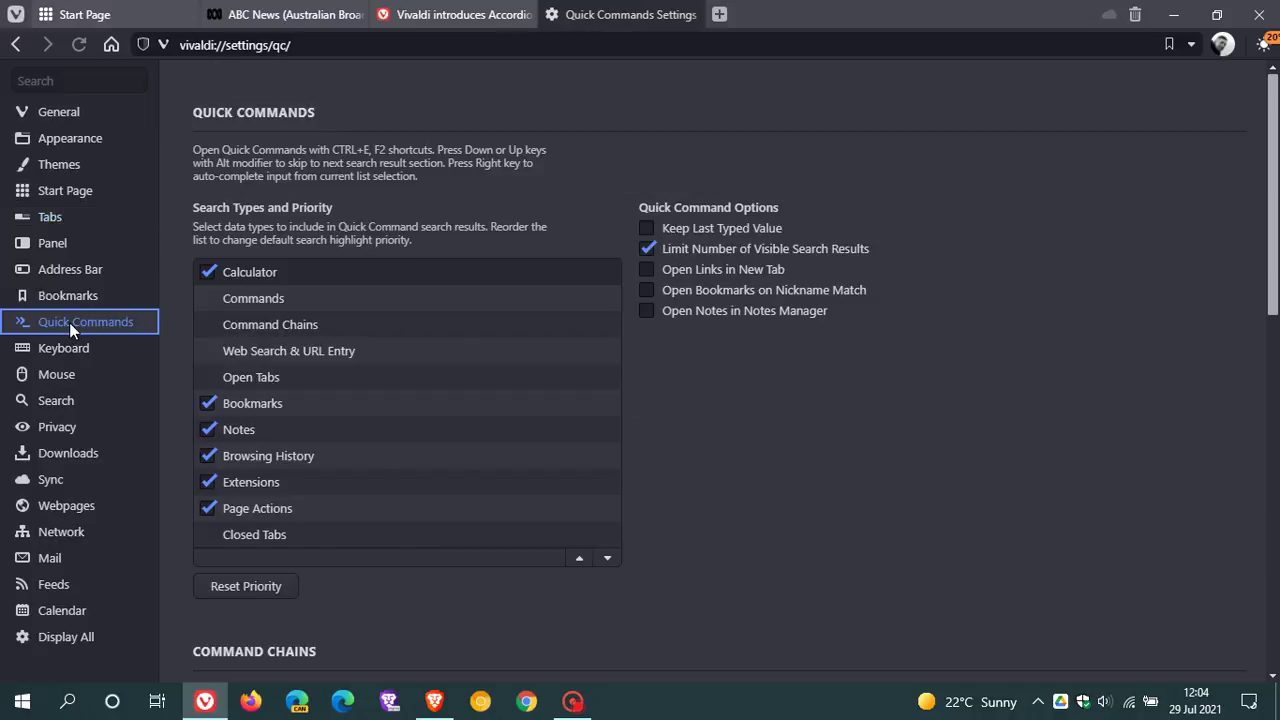
{"action": "scroll", "coordinate": [978, 359], "scroll_direction": "down", "scroll_amount": 5}
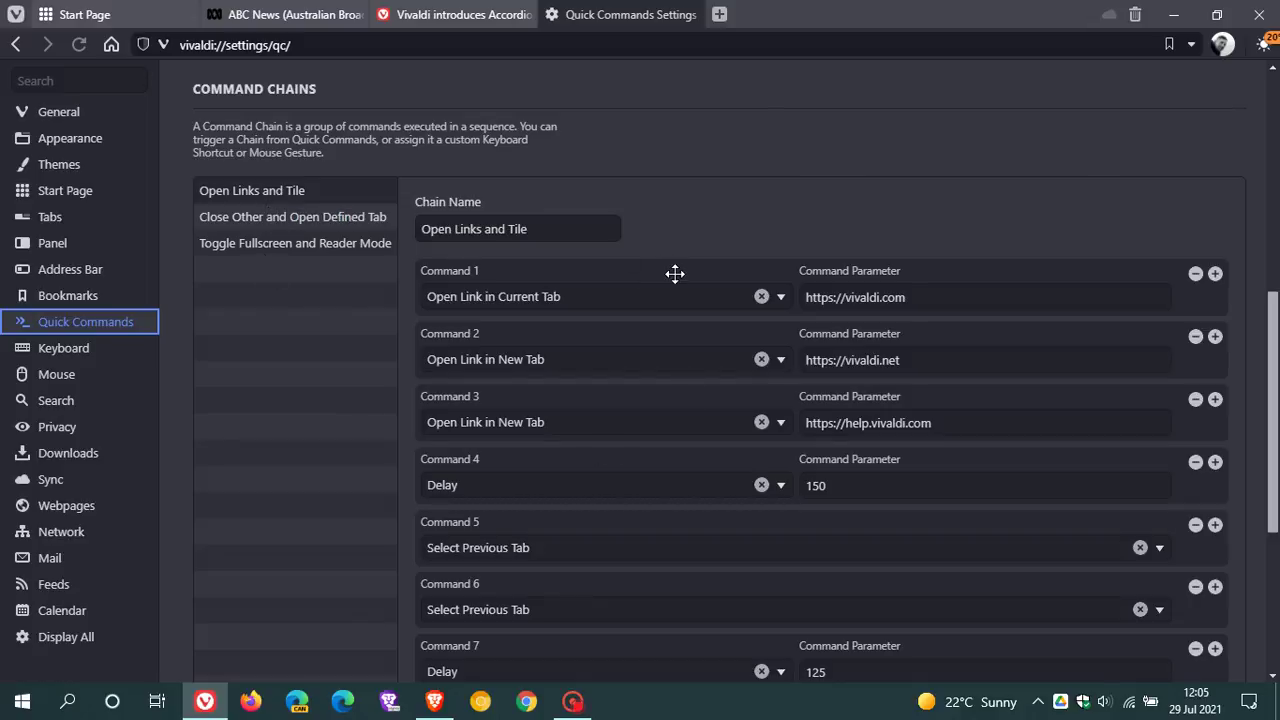
{"action": "scroll", "coordinate": [675, 274], "scroll_direction": "down", "scroll_amount": 1}
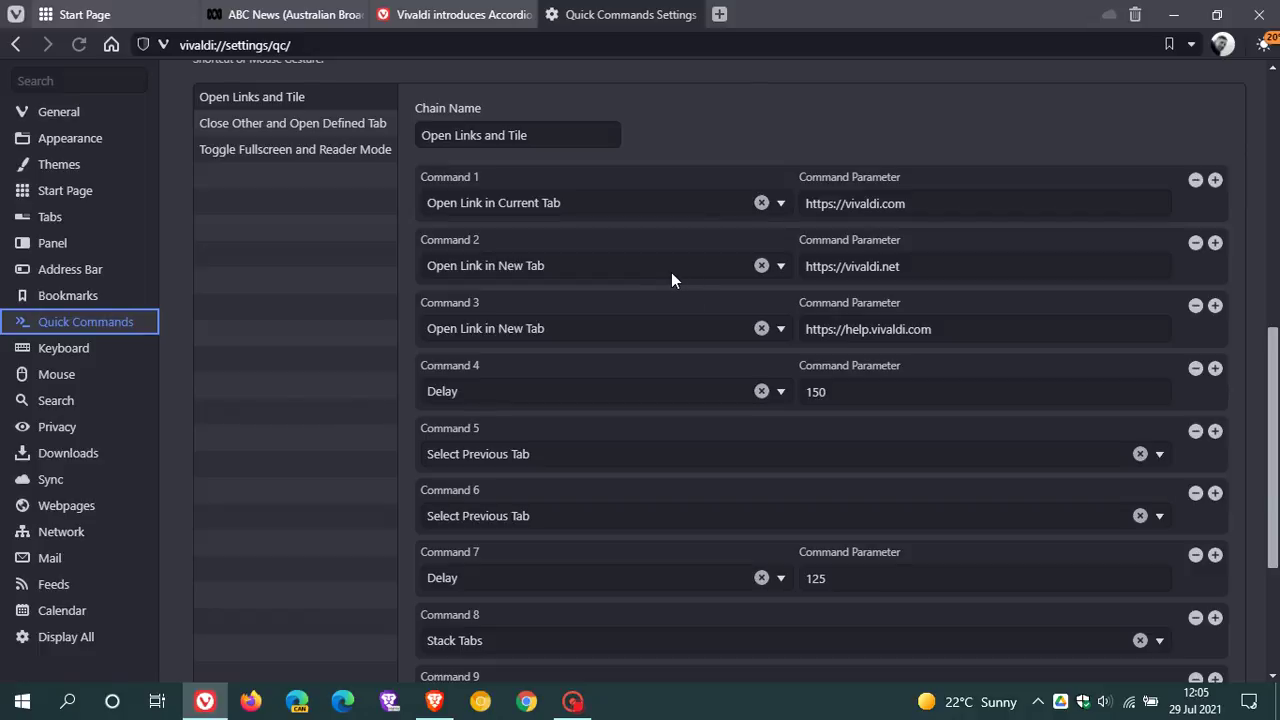
{"action": "scroll", "coordinate": [671, 273], "scroll_direction": "down", "scroll_amount": 1}
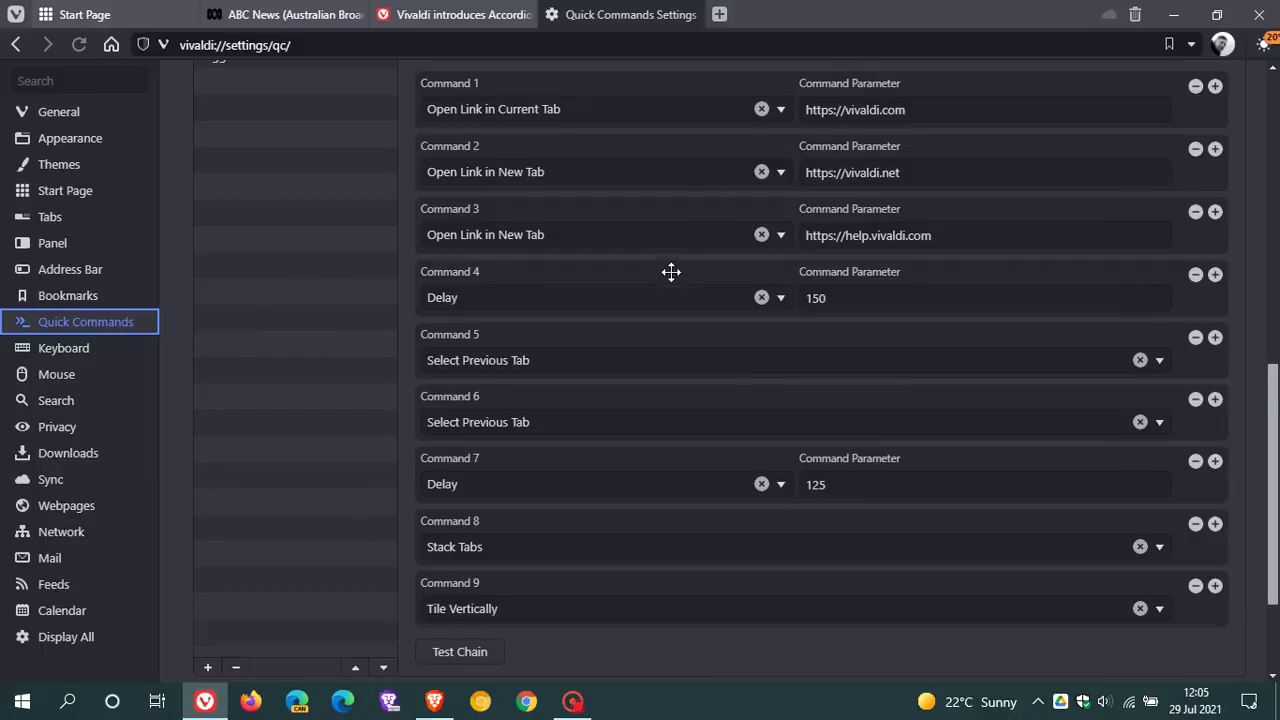
{"action": "scroll", "coordinate": [671, 272], "scroll_direction": "down", "scroll_amount": 1}
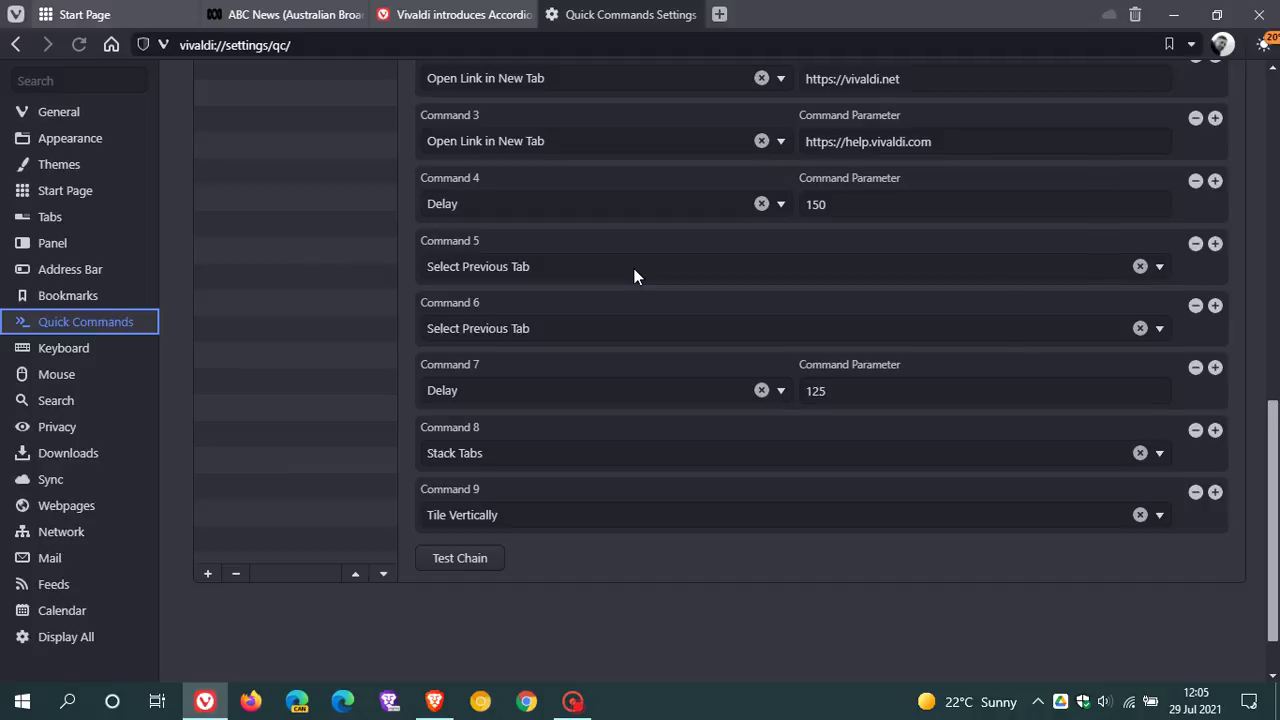
Step: Add a new command chain and delete it from the chain list
{"action": "left_click", "coordinate": [204, 577]}
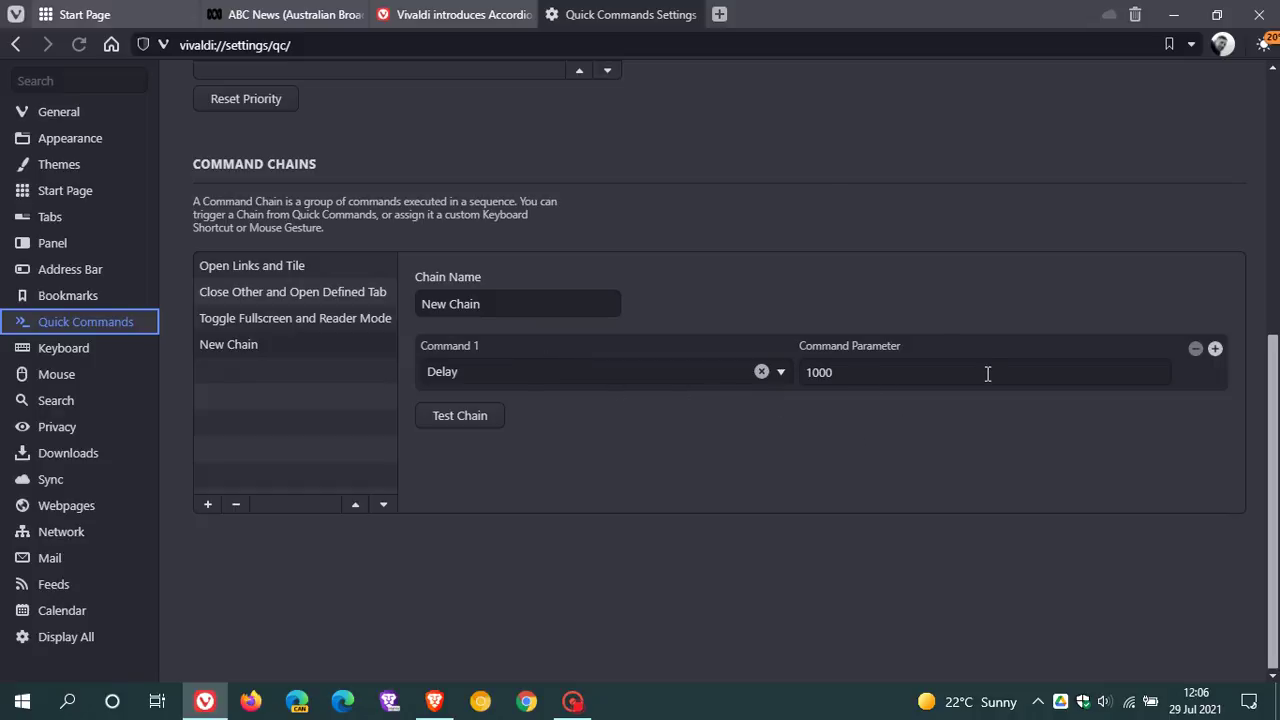
{"action": "left_click", "coordinate": [274, 347]}
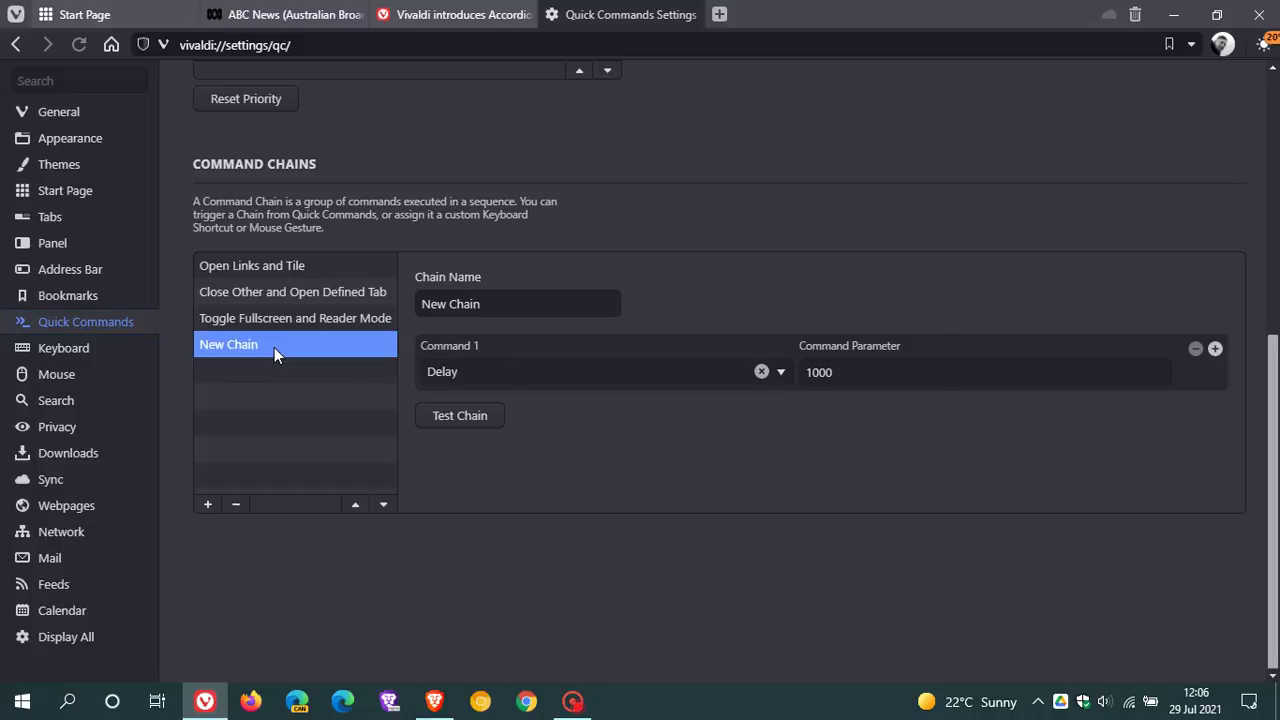
{"action": "left_click", "coordinate": [237, 505]}
{"action": "left_click", "coordinate": [578, 168]}
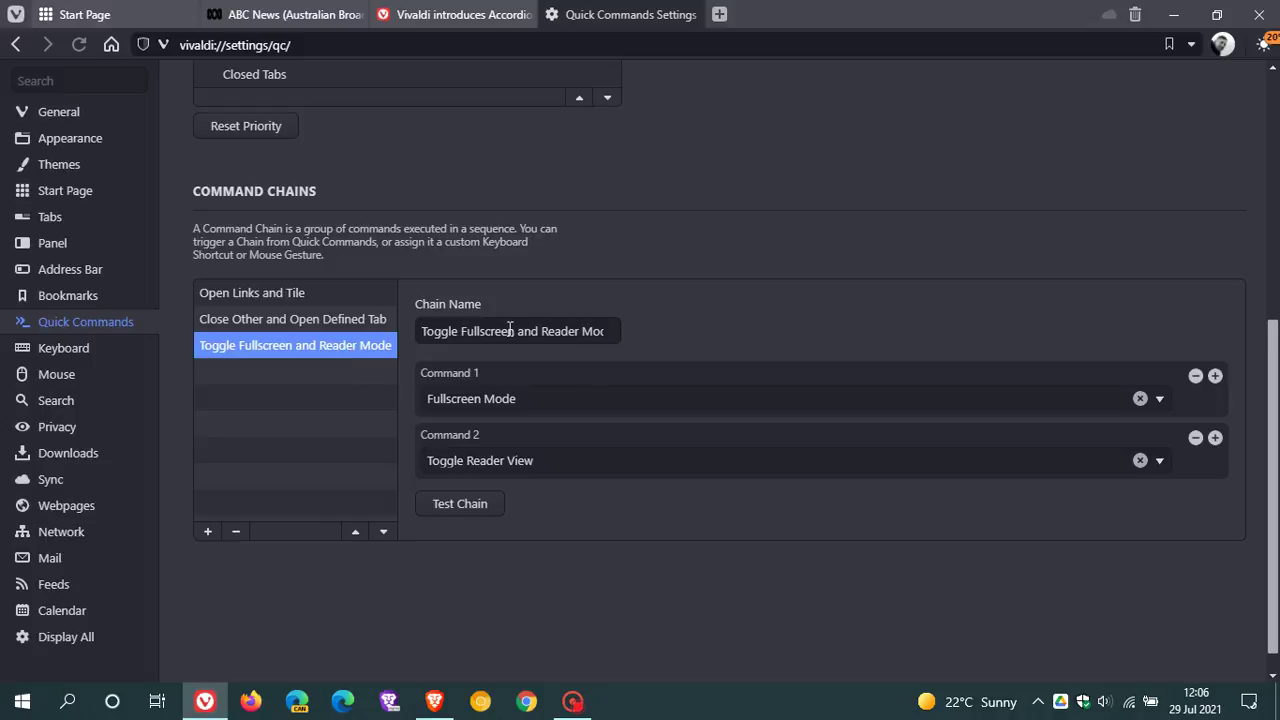
Step: Test the Toggle Fullscreen and Reader Mode chain twice to enter and leave fullscreen
{"action": "left_click", "coordinate": [470, 505]}
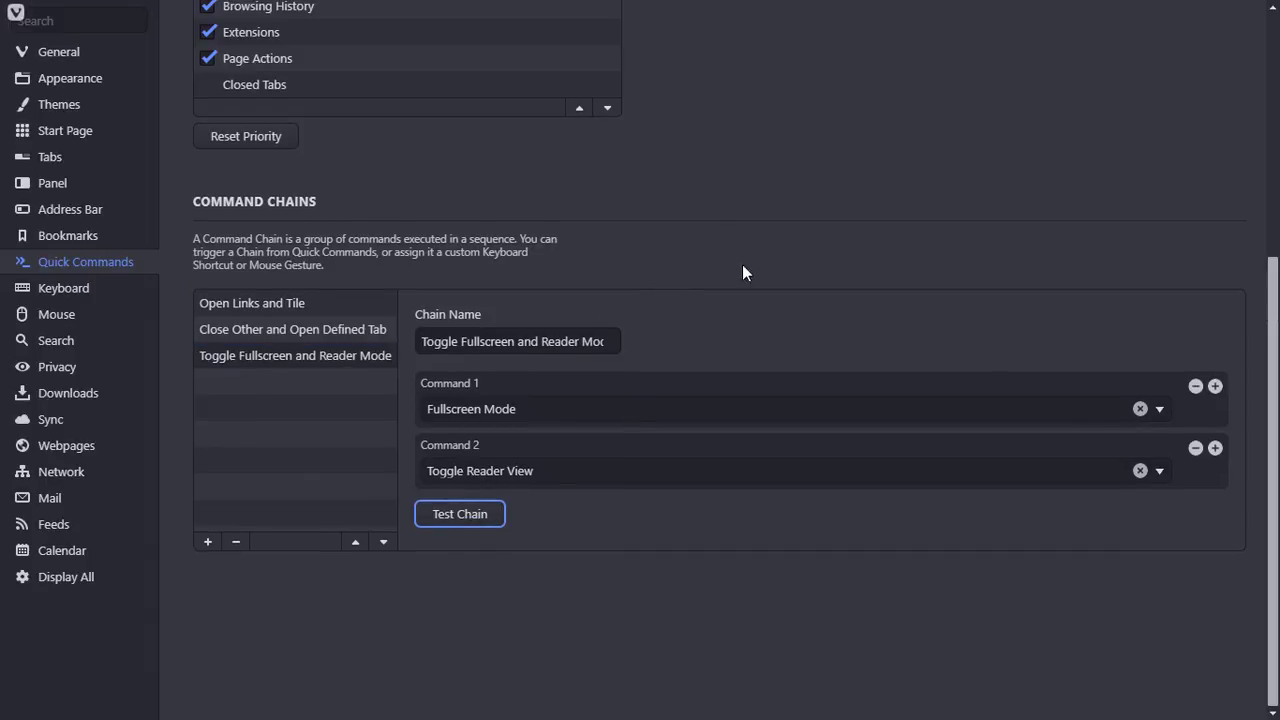
{"action": "left_click", "coordinate": [478, 516]}
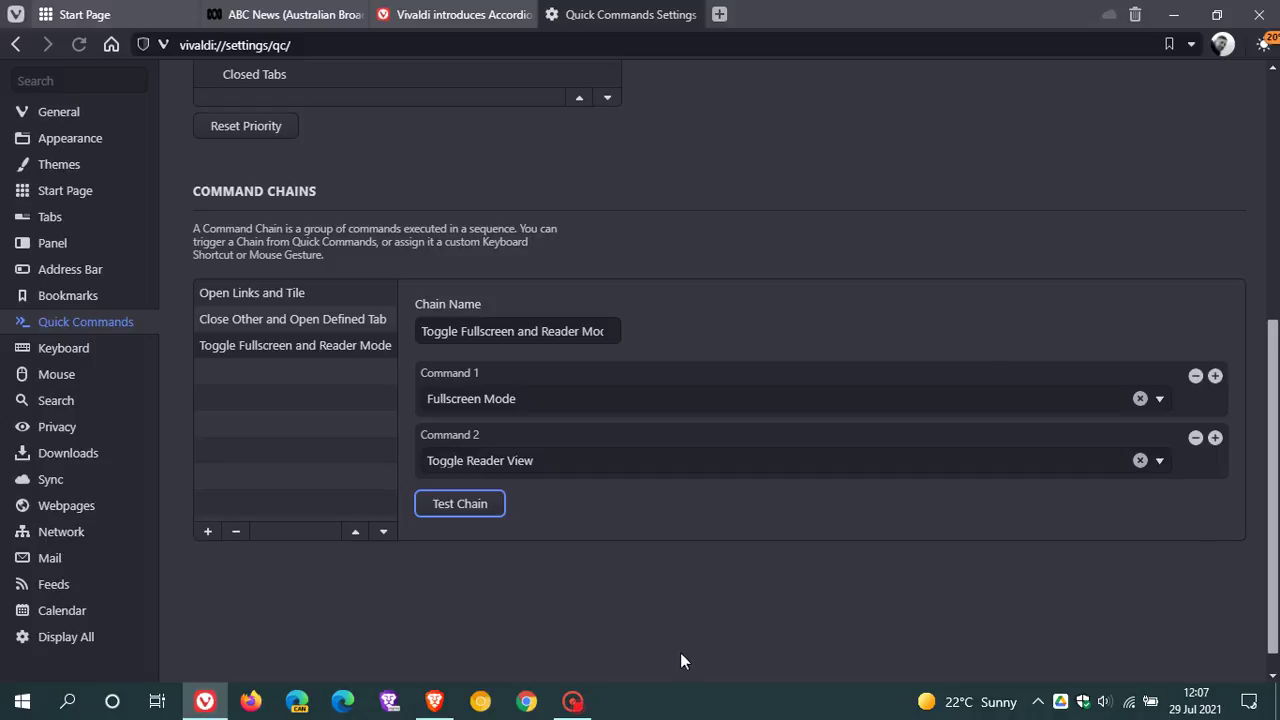
Step: Reveal the automatic update settings in the Updates section of the General settings
{"action": "left_click", "coordinate": [71, 111]}
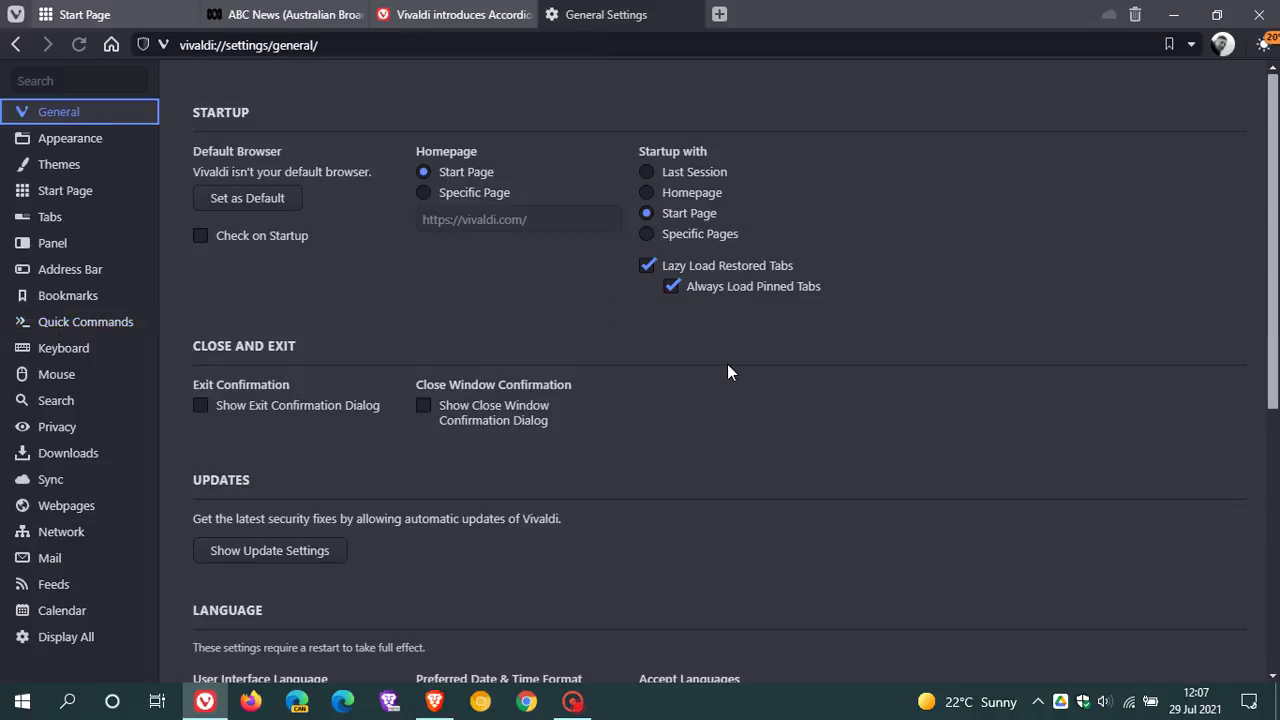
{"action": "scroll", "coordinate": [790, 388], "scroll_direction": "down", "scroll_amount": 1}
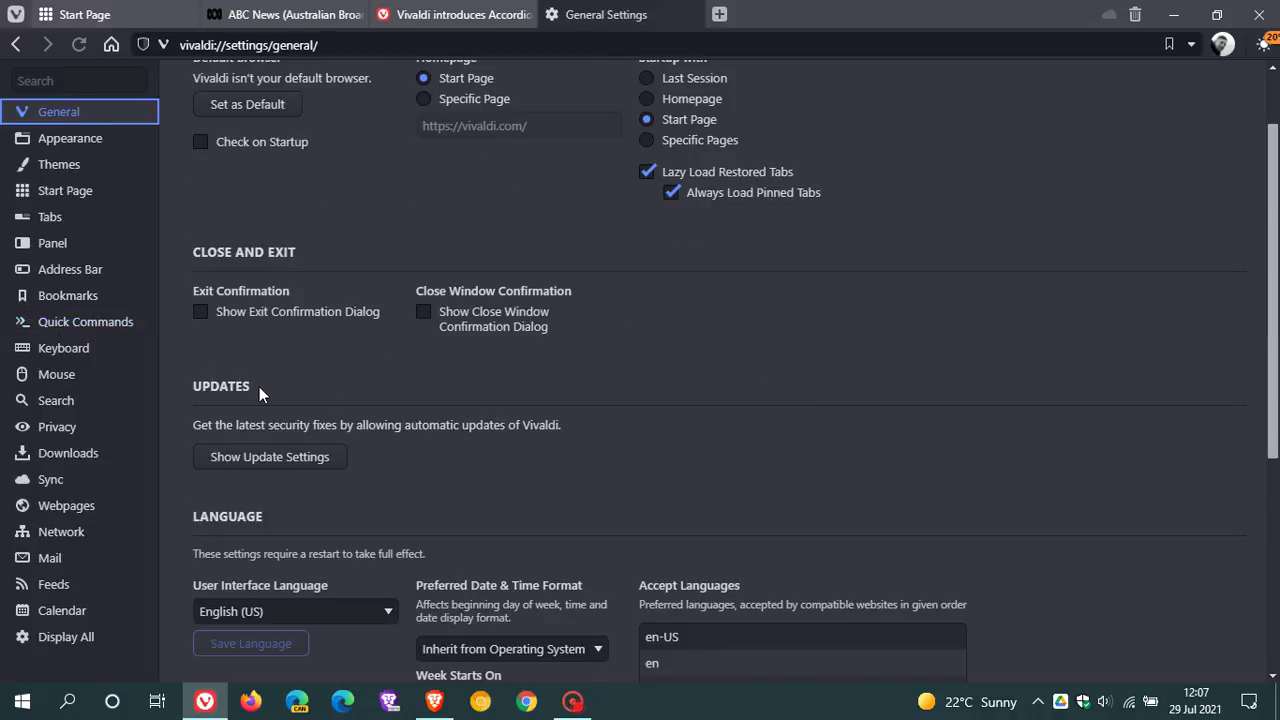
{"action": "left_click", "coordinate": [289, 456]}
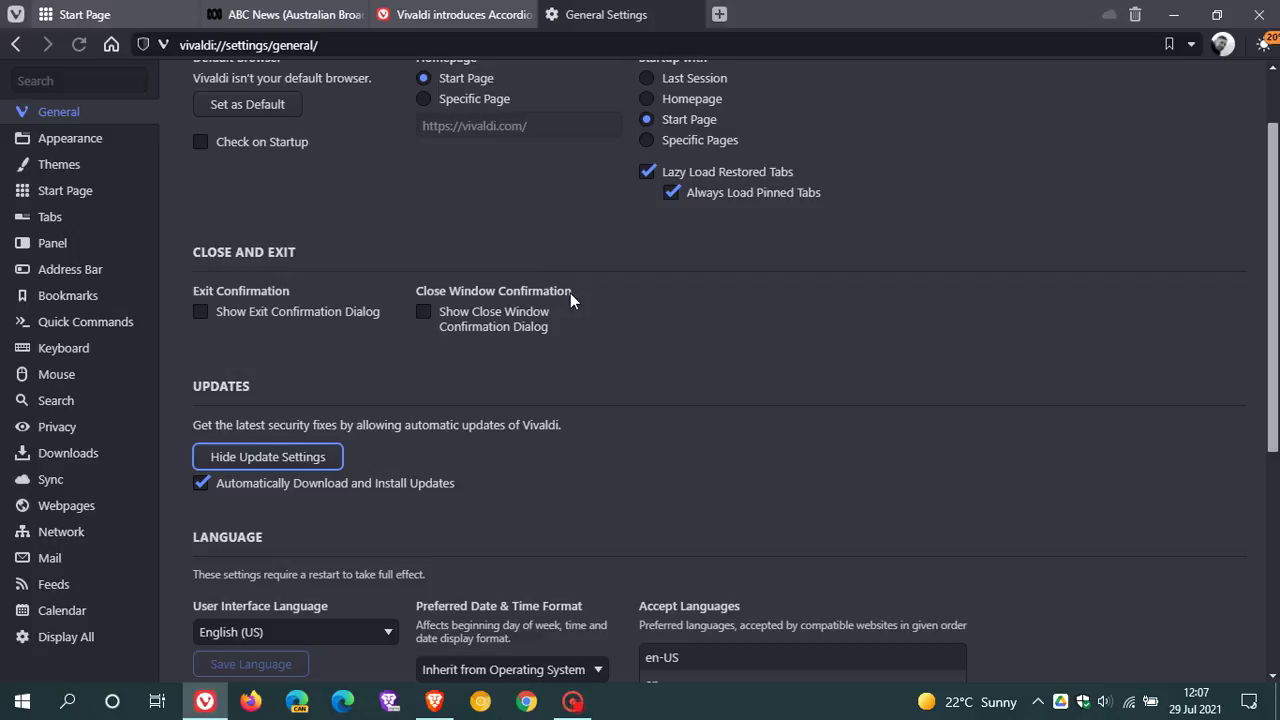
Step: Display the ABC News page in Reader View
{"action": "left_click", "coordinate": [294, 15]}
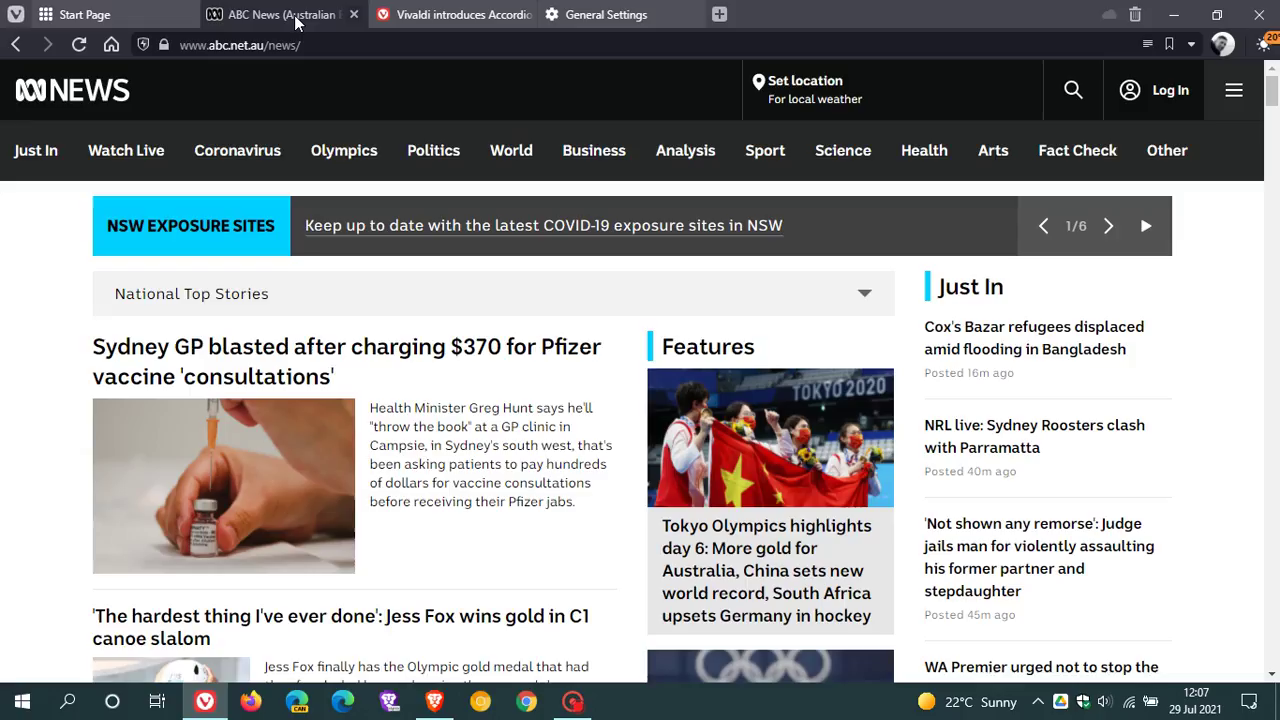
{"action": "left_click", "coordinate": [1147, 45]}
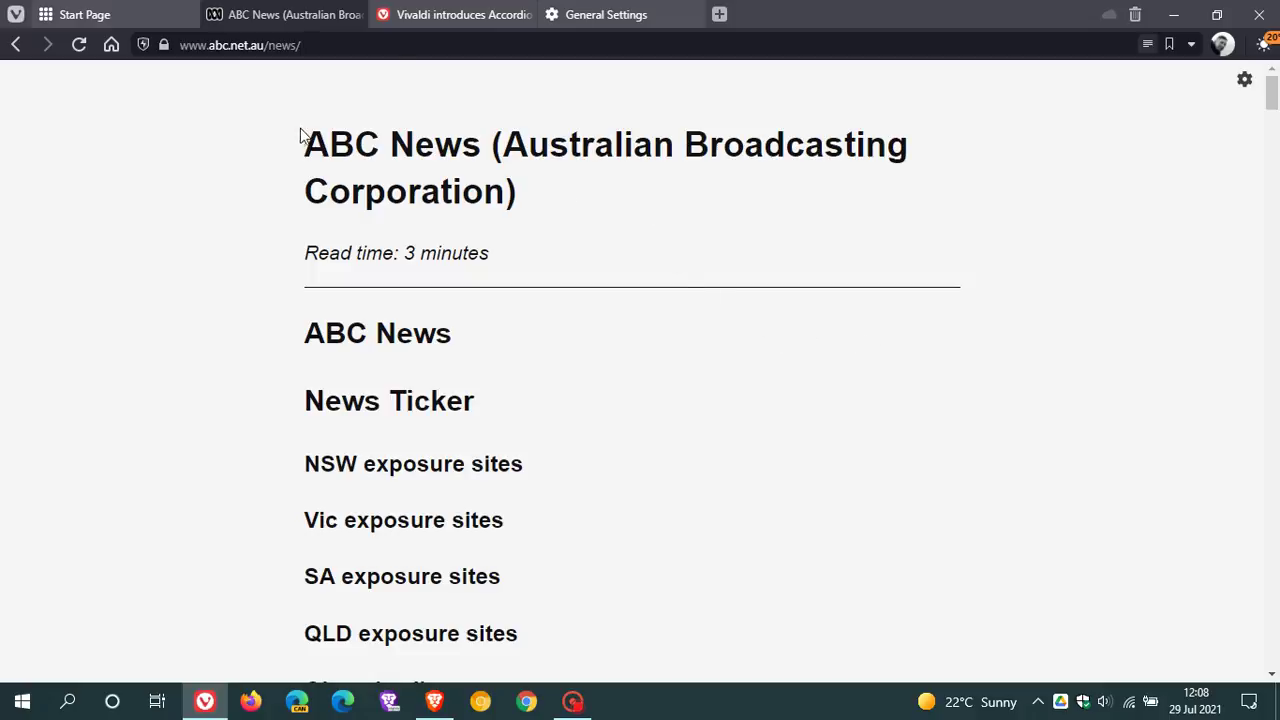
Step: Read through the Vivaldi 4.1 release blog post, from Accordion Tabs and Command Chains to the "There's more in Vivaldi 4.1" section
{"action": "left_click", "coordinate": [445, 16]}
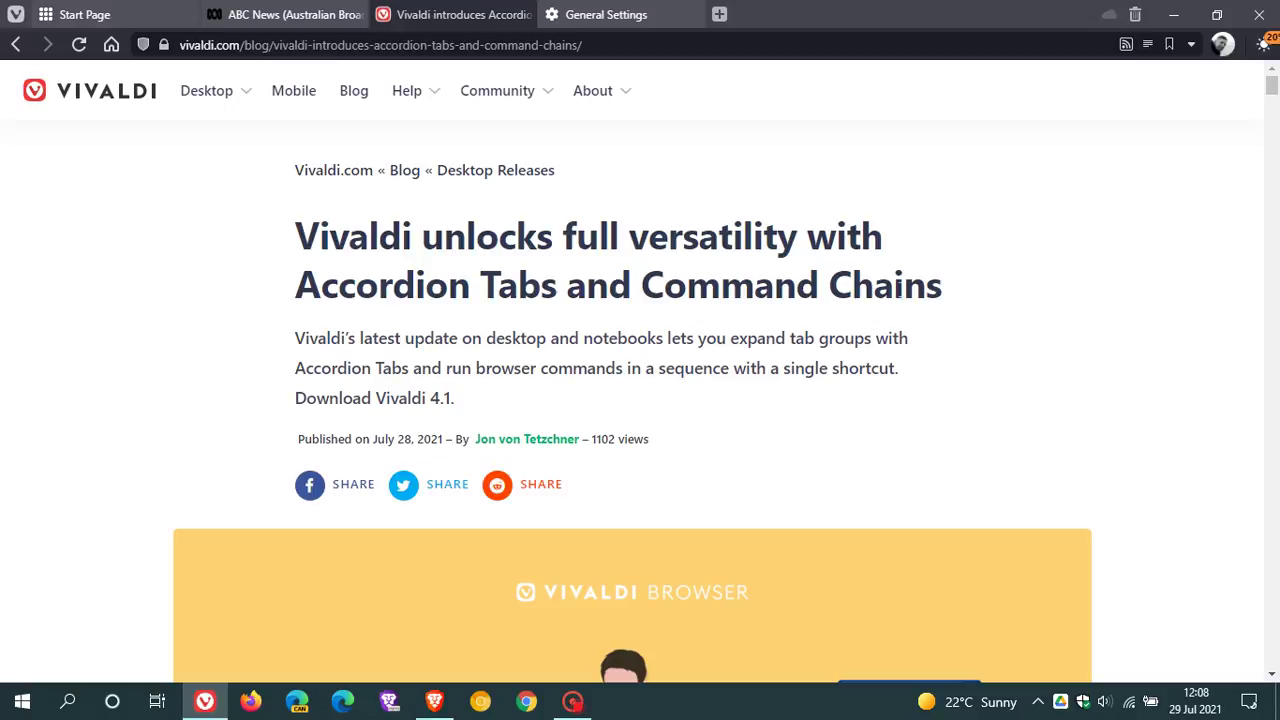
{"action": "scroll", "coordinate": [851, 253], "scroll_direction": "down", "scroll_amount": 4}
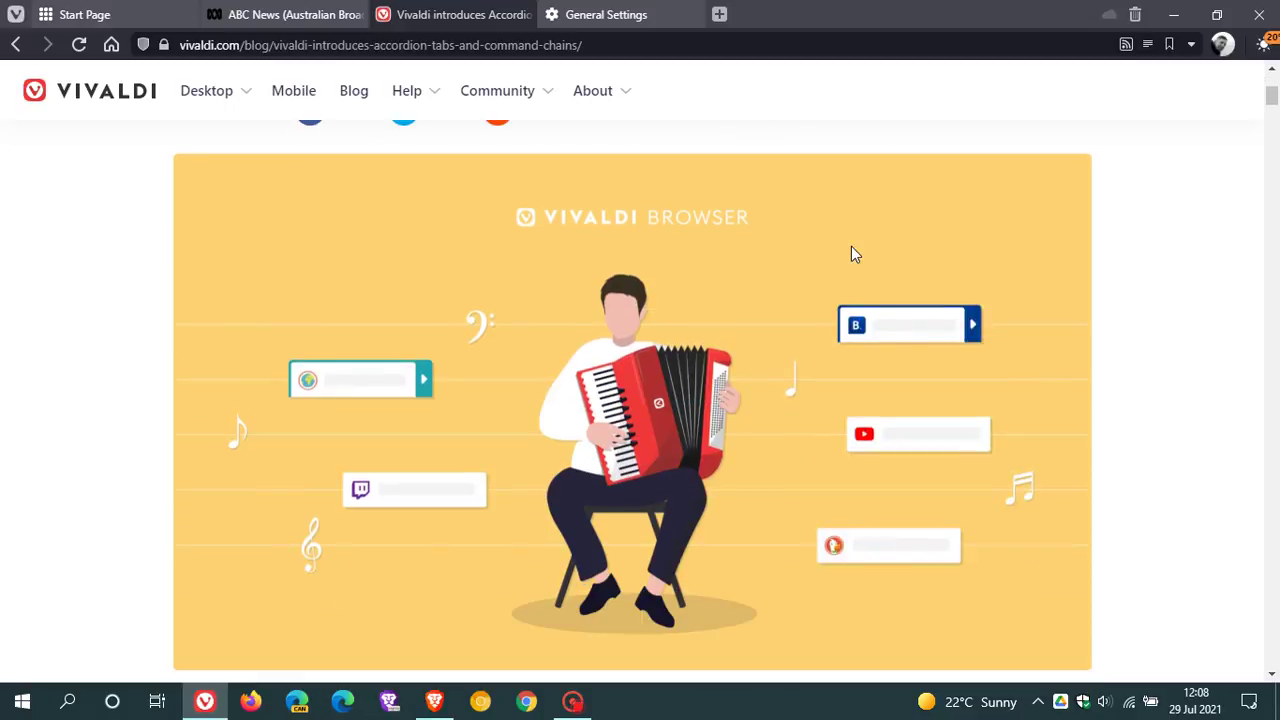
{"action": "scroll", "coordinate": [851, 253], "scroll_direction": "down", "scroll_amount": 11}
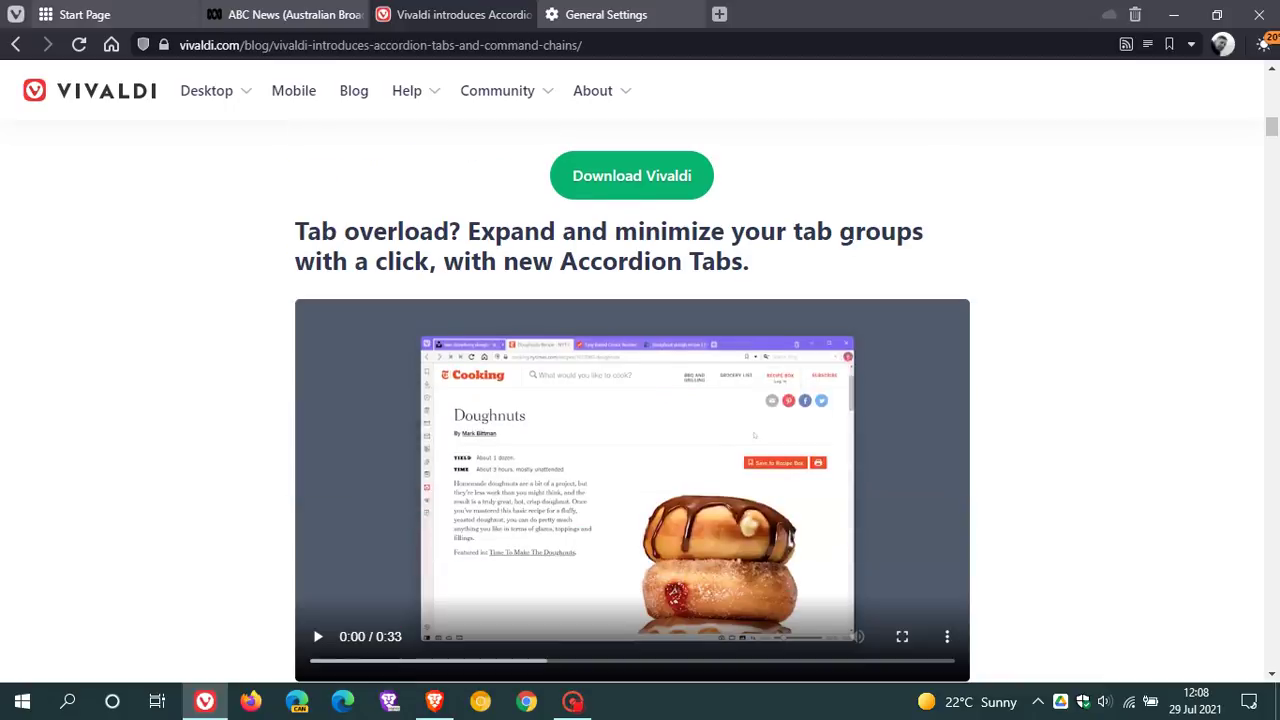
{"action": "scroll", "coordinate": [853, 256], "scroll_direction": "down", "scroll_amount": 12}
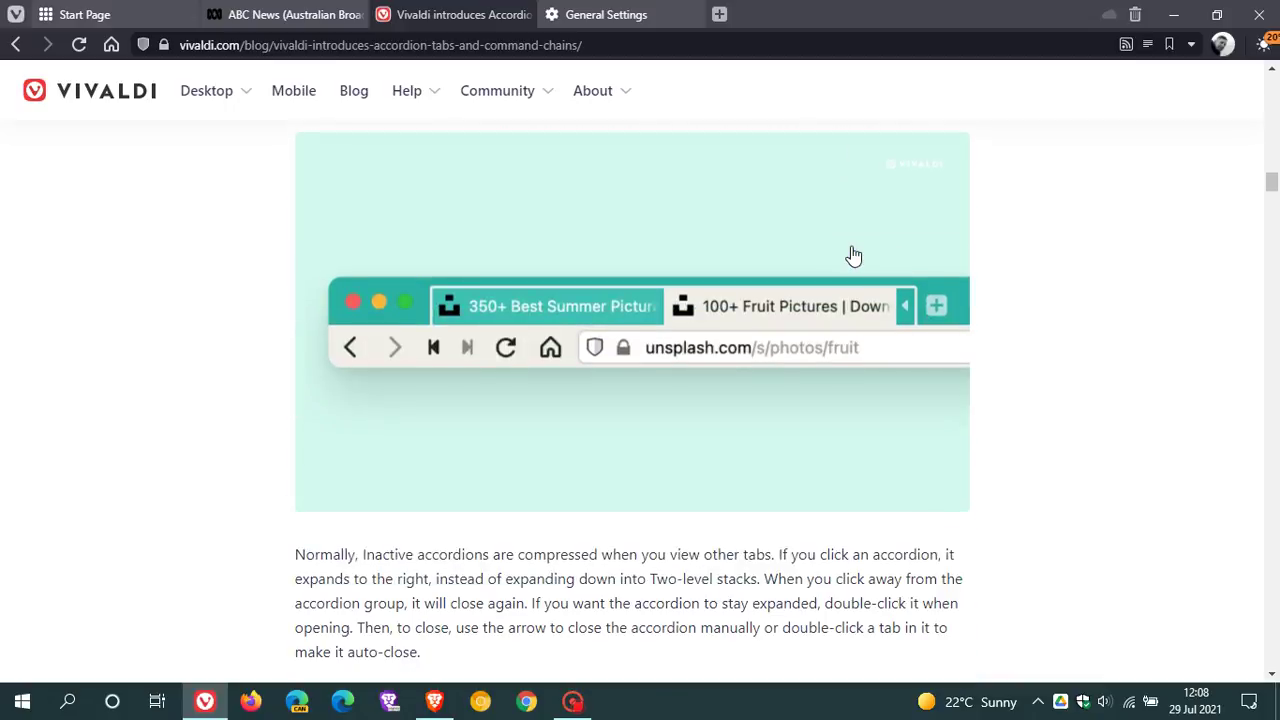
{"action": "scroll", "coordinate": [853, 256], "scroll_direction": "down", "scroll_amount": 4}
{"action": "scroll", "coordinate": [853, 256], "scroll_direction": "down", "scroll_amount": 17}
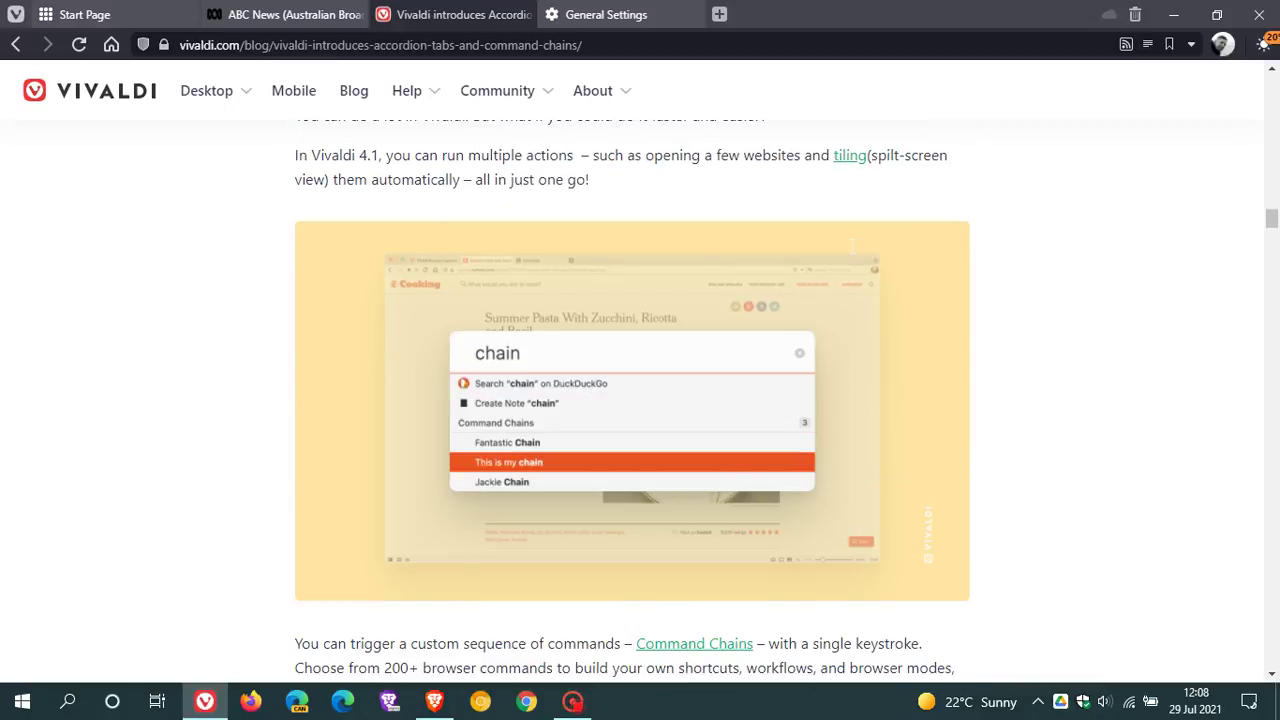
{"action": "scroll", "coordinate": [853, 246], "scroll_direction": "down", "scroll_amount": 6}
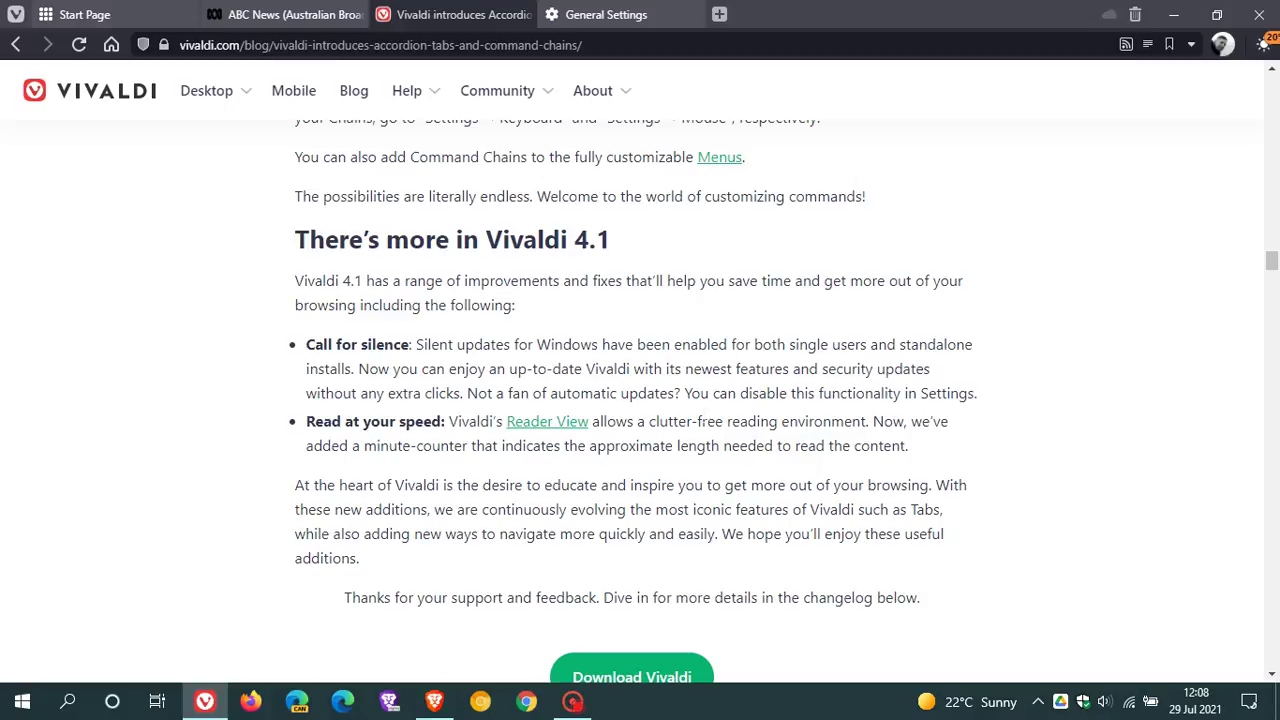
Step: Review the "Changelog from 4.0 to 4.1" list down to the Mail, Calendar & Feed Reader Beta entries
{"action": "scroll", "coordinate": [820, 405], "scroll_direction": "down", "scroll_amount": 5}
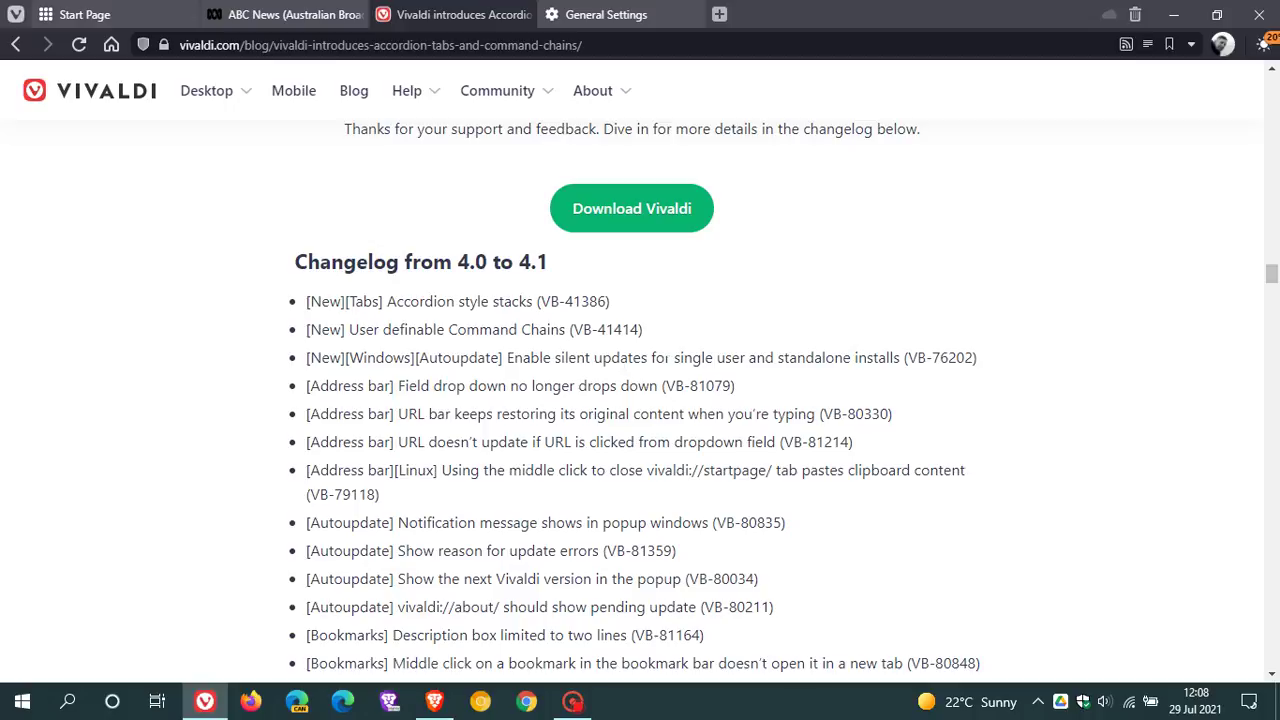
{"action": "scroll", "coordinate": [669, 358], "scroll_direction": "down", "scroll_amount": 1}
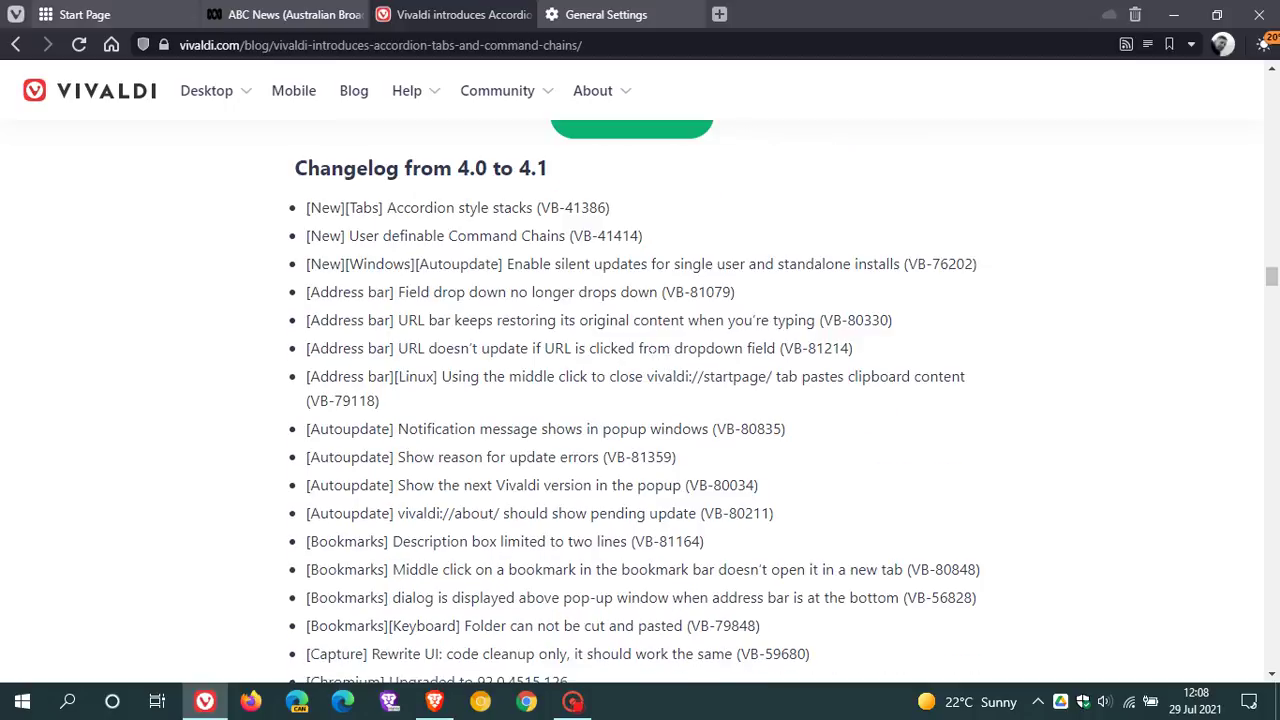
{"action": "scroll", "coordinate": [652, 364], "scroll_direction": "down", "scroll_amount": 3}
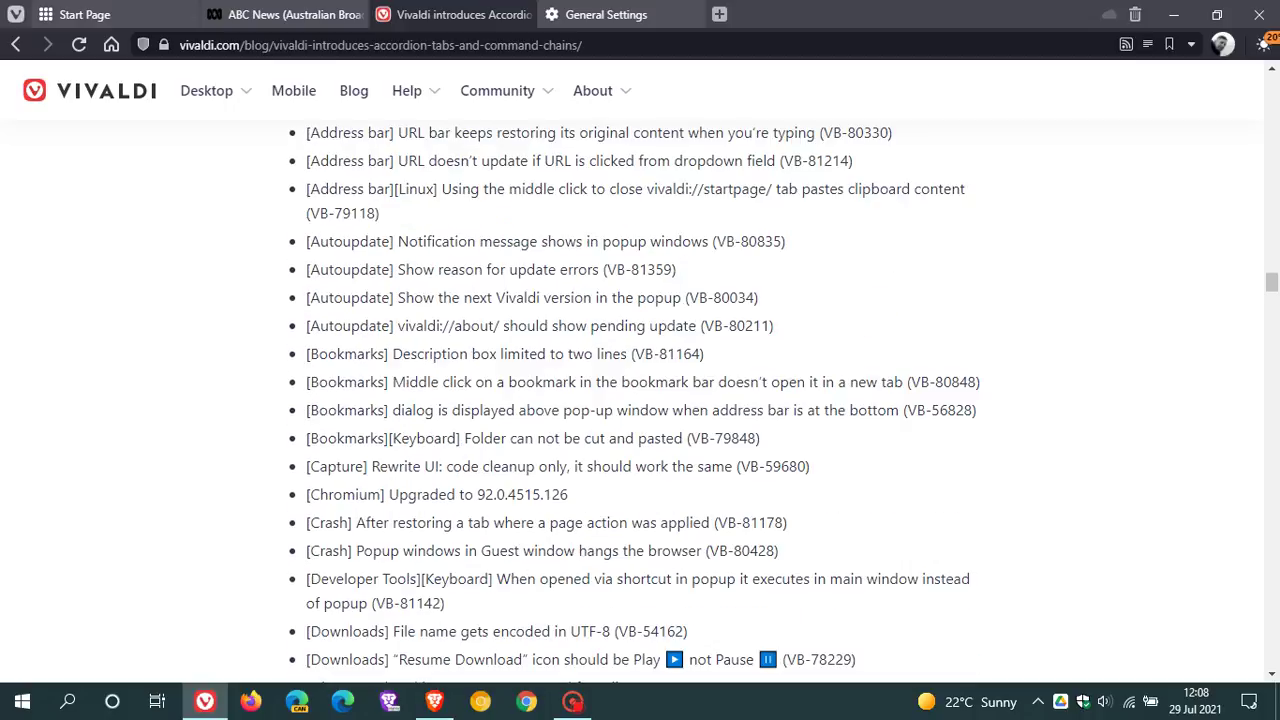
{"action": "scroll", "coordinate": [652, 364], "scroll_direction": "down", "scroll_amount": 3}
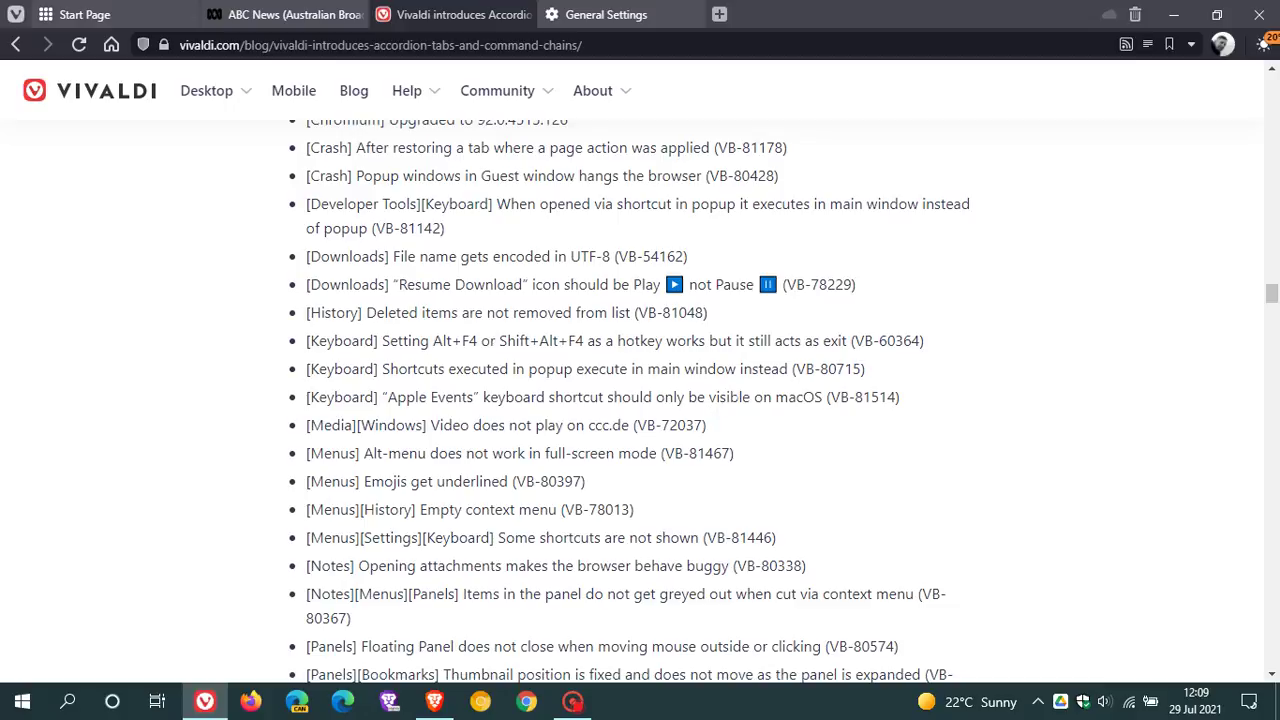
{"action": "scroll", "coordinate": [735, 400], "scroll_direction": "down", "scroll_amount": 10}
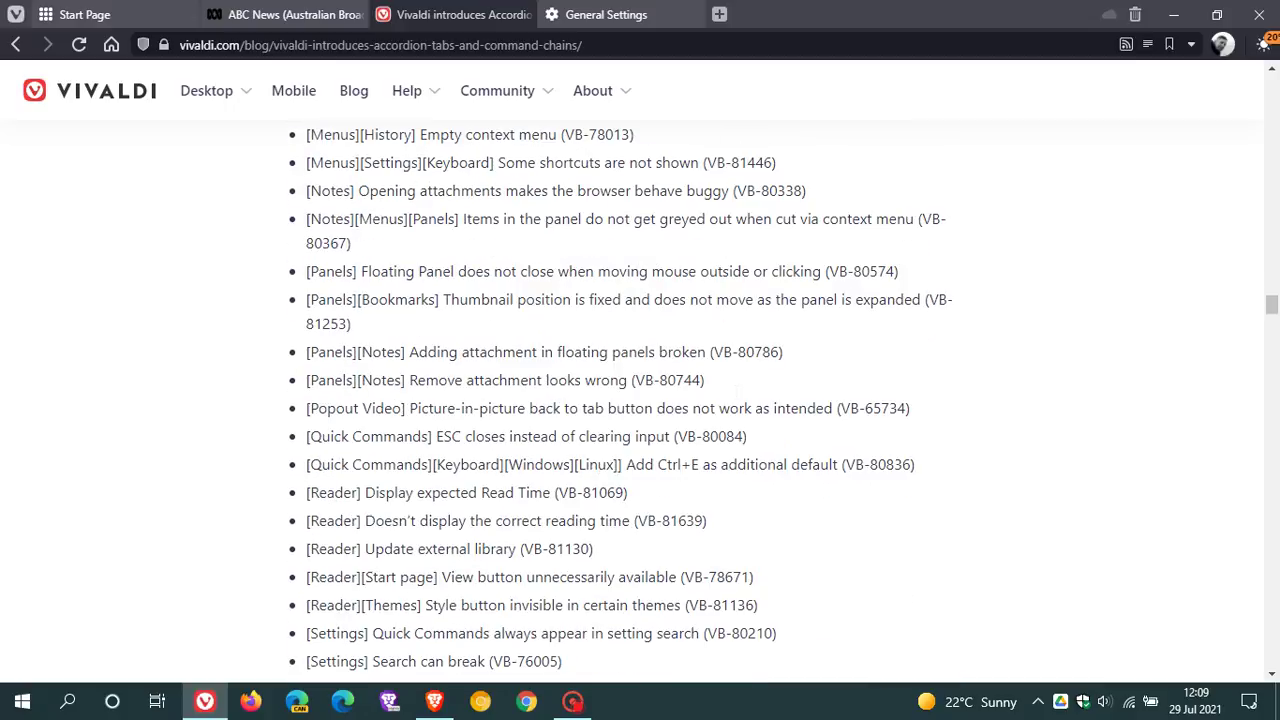
{"action": "scroll", "coordinate": [735, 400], "scroll_direction": "down", "scroll_amount": 4}
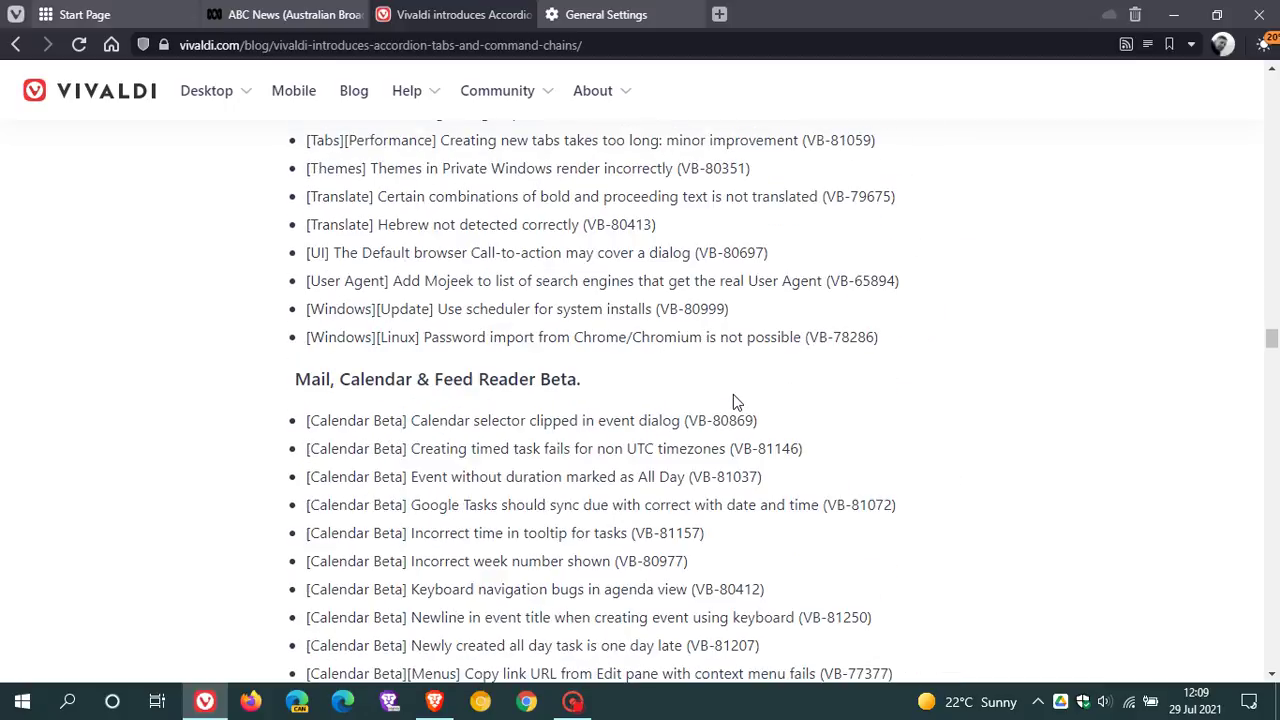
{"action": "scroll", "coordinate": [733, 394], "scroll_direction": "down", "scroll_amount": 2}
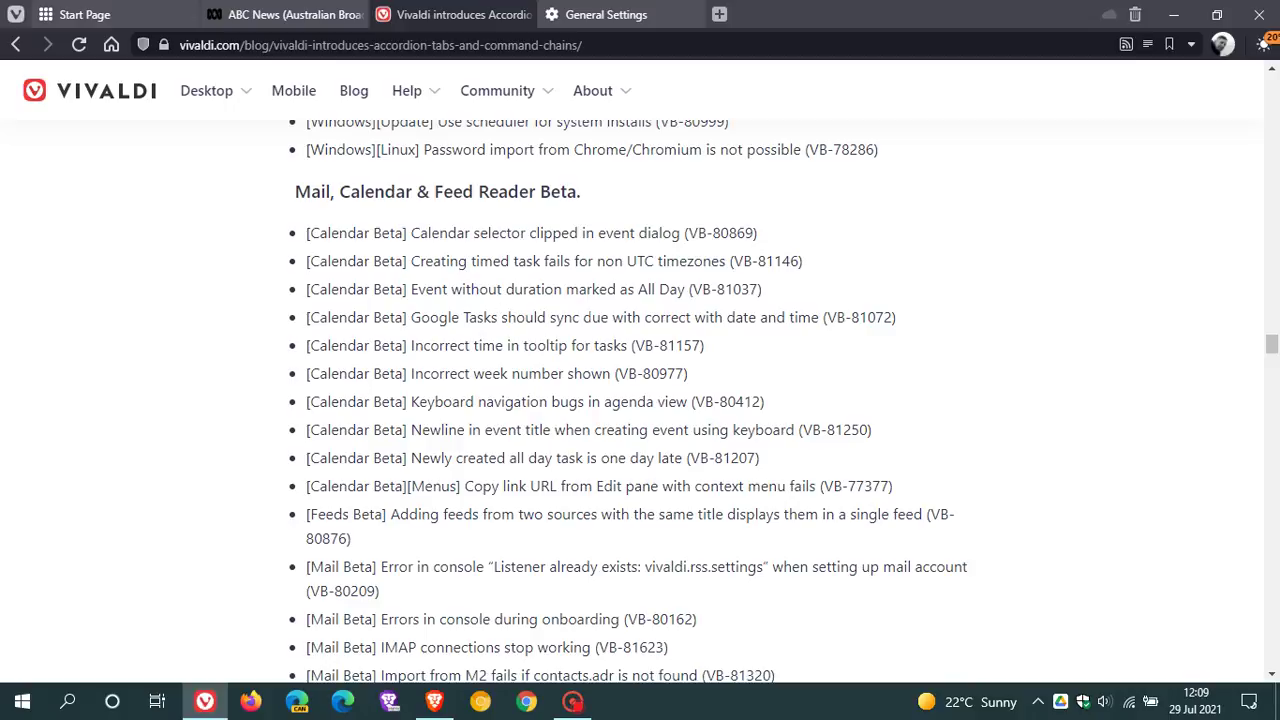
Step: View the Mail, Feeds and Calendar settings pages, and return to the Mail, Calendar & Feed Reader Beta entries of the changelog
{"action": "left_click", "coordinate": [635, 15]}
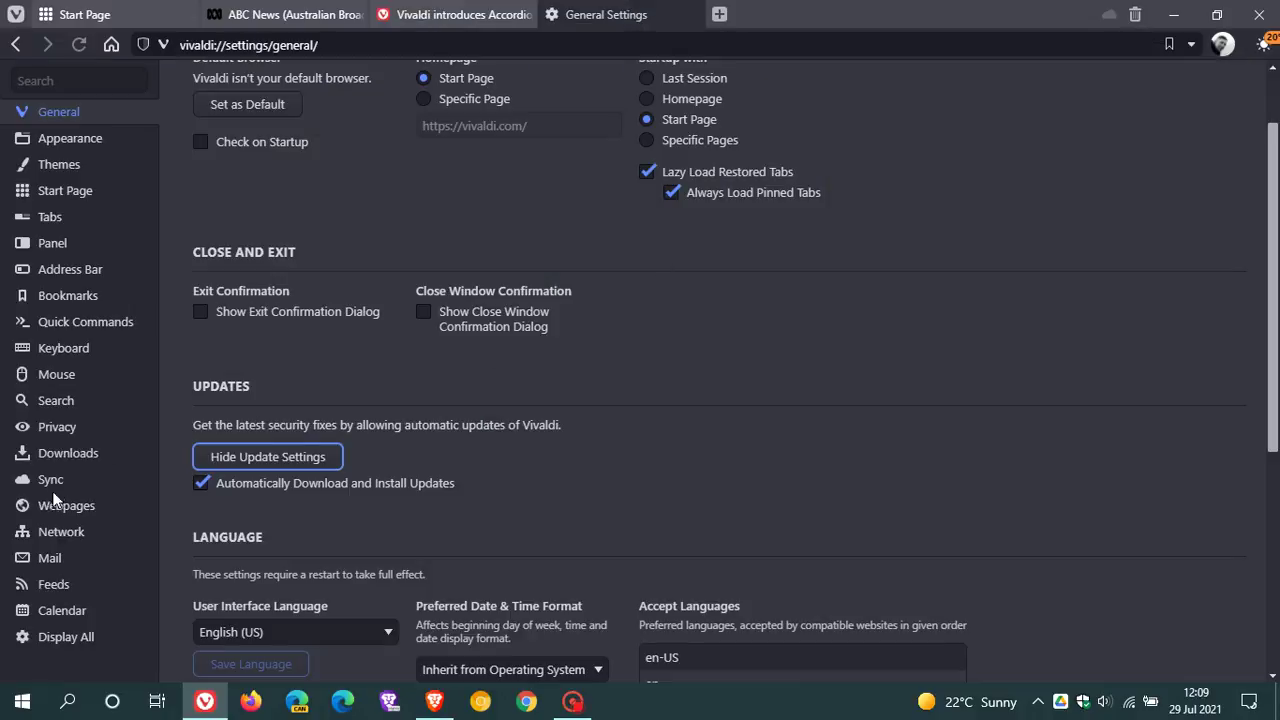
{"action": "left_click", "coordinate": [47, 559]}
{"action": "left_click", "coordinate": [52, 584]}
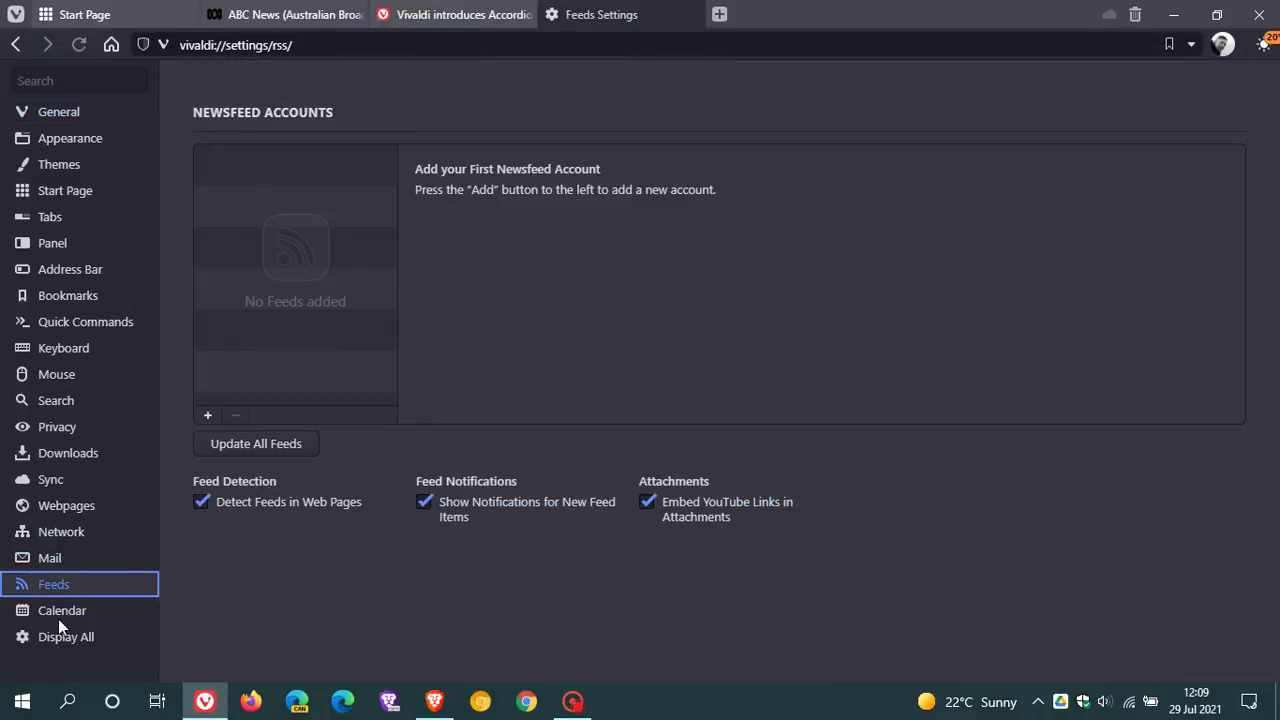
{"action": "left_click", "coordinate": [62, 611]}
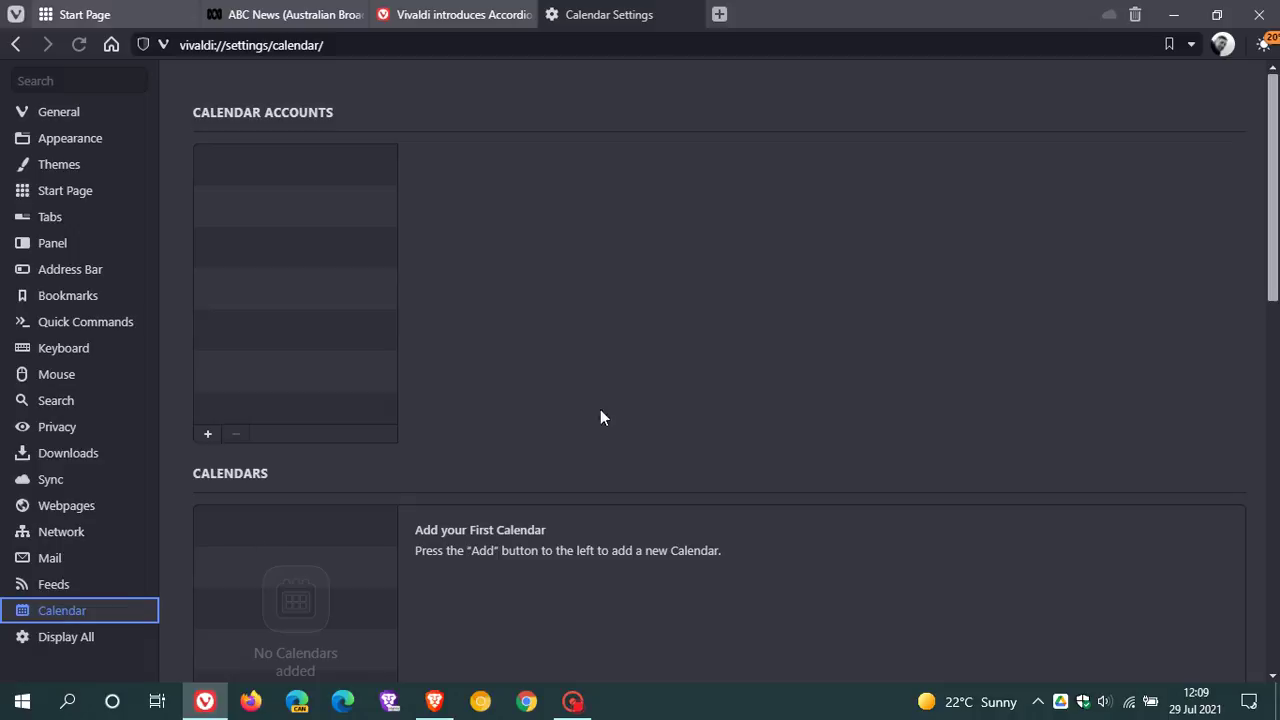
{"action": "left_click", "coordinate": [456, 15]}
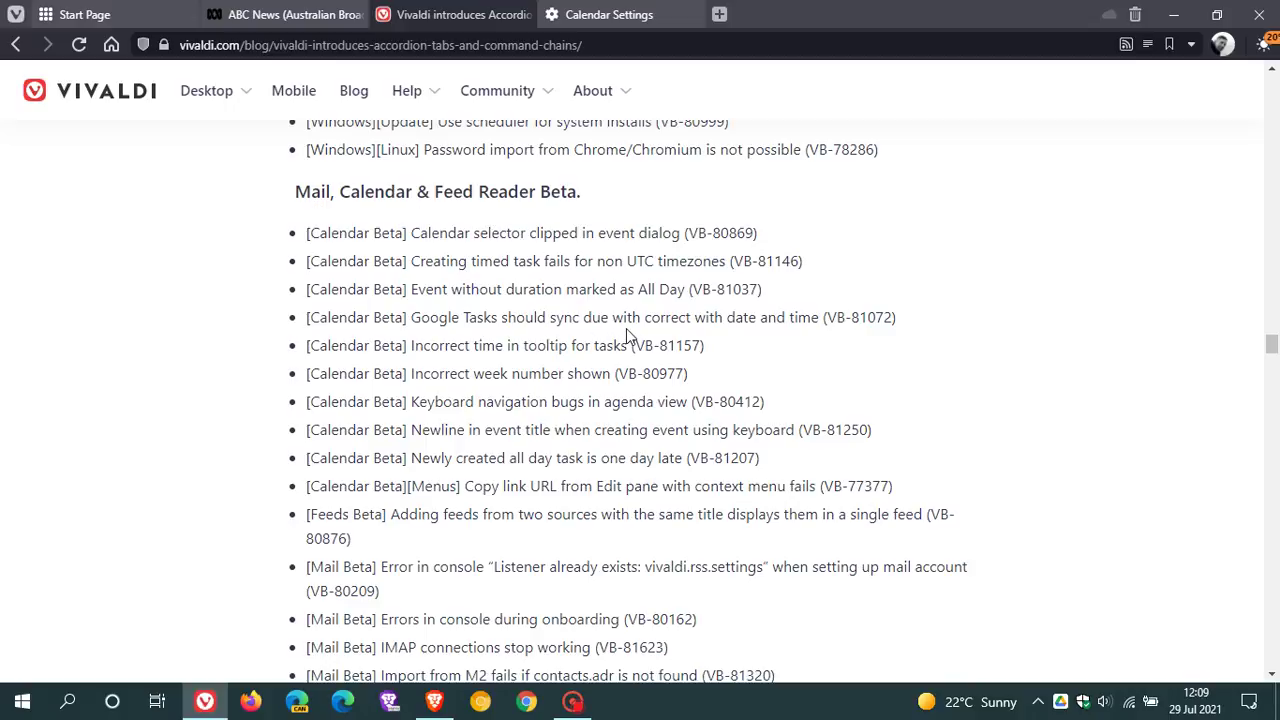
{"action": "scroll", "coordinate": [627, 332], "scroll_direction": "down", "scroll_amount": 2}
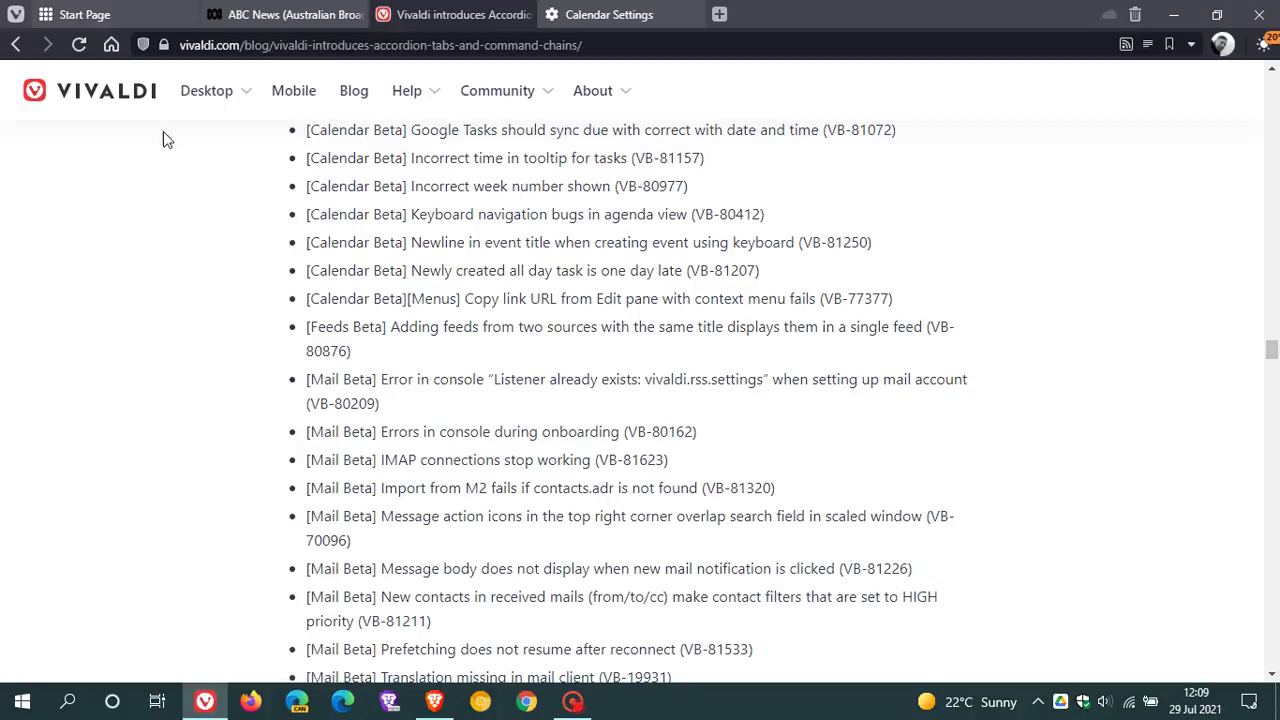
Step: Check for browser updates and dismiss the Software Update dialog
{"action": "left_click", "coordinate": [19, 16]}
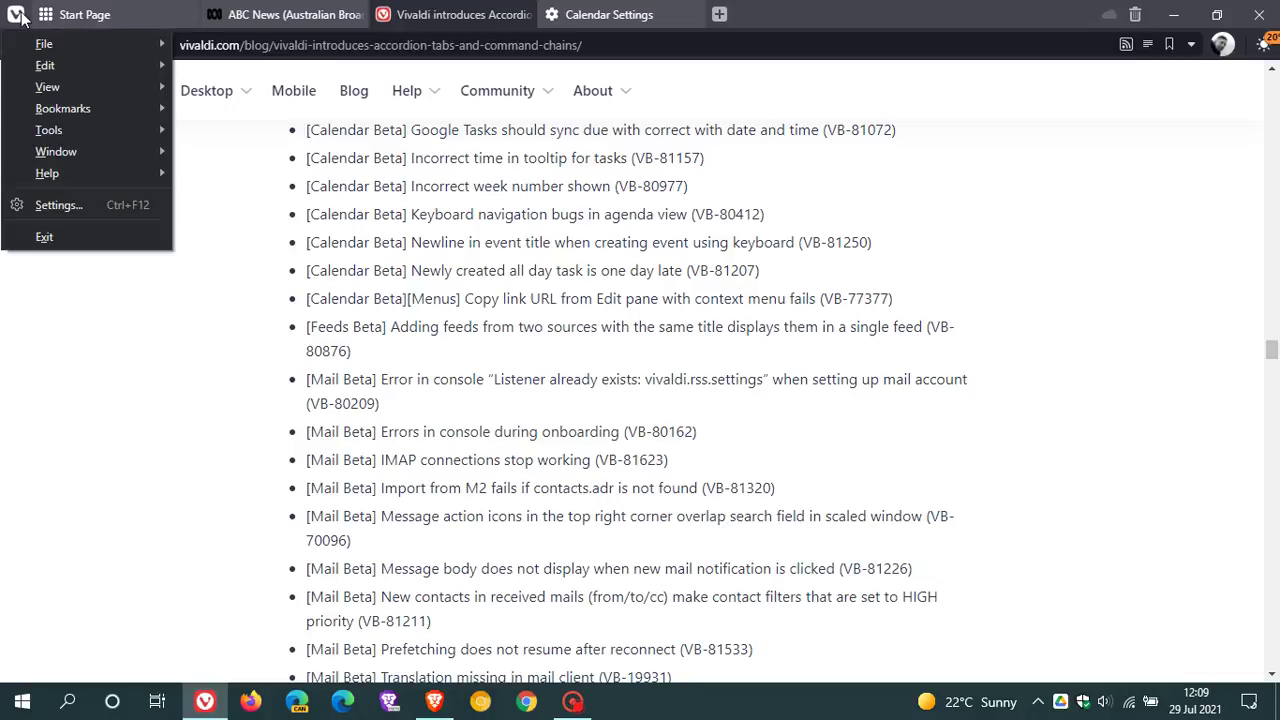
{"action": "mouse_move", "coordinate": [60, 172]}
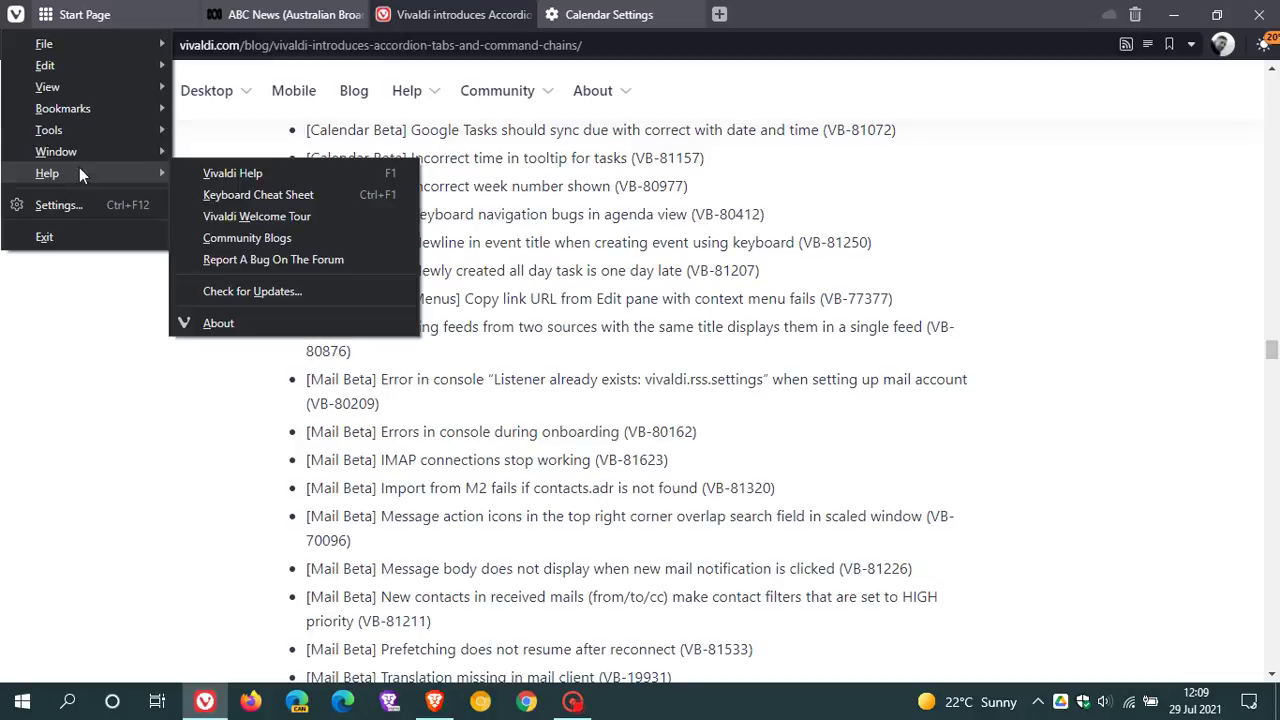
{"action": "left_click", "coordinate": [232, 285]}
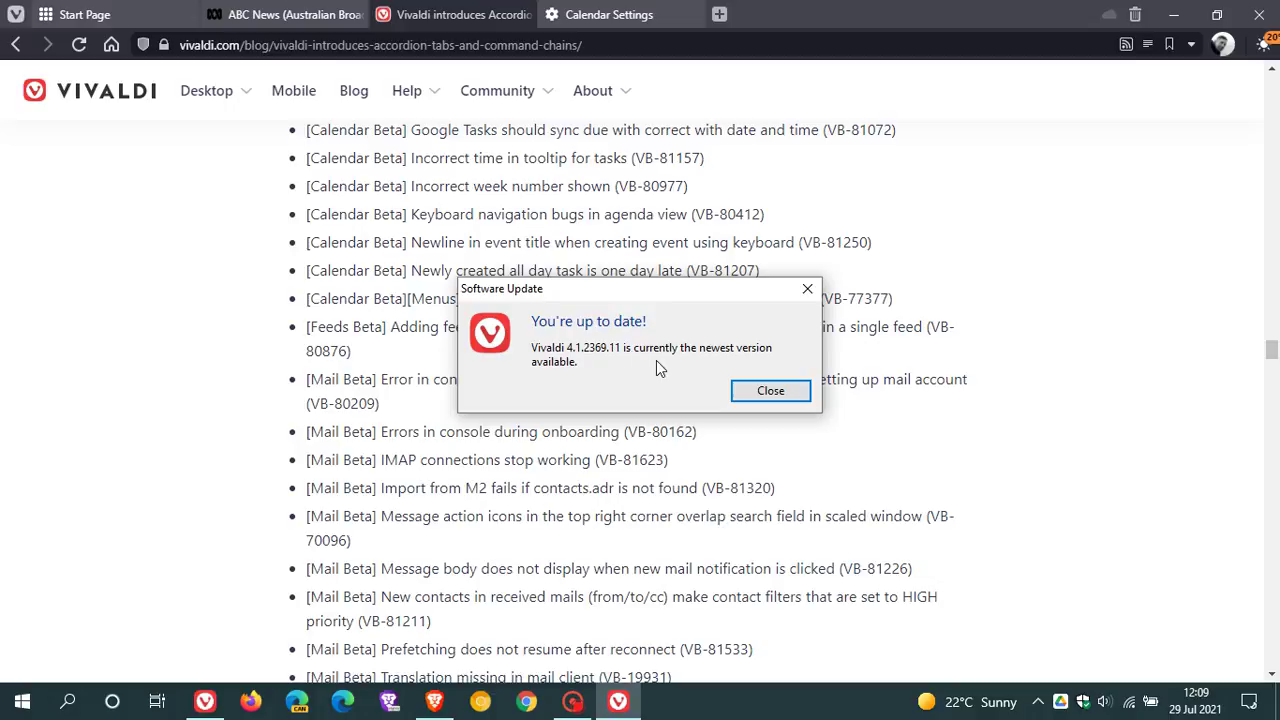
{"action": "left_click", "coordinate": [769, 392]}
Step: Highlight the Chrome version in the User Agent entry of the About page, and return to the Start Page
{"action": "left_click", "coordinate": [15, 14]}
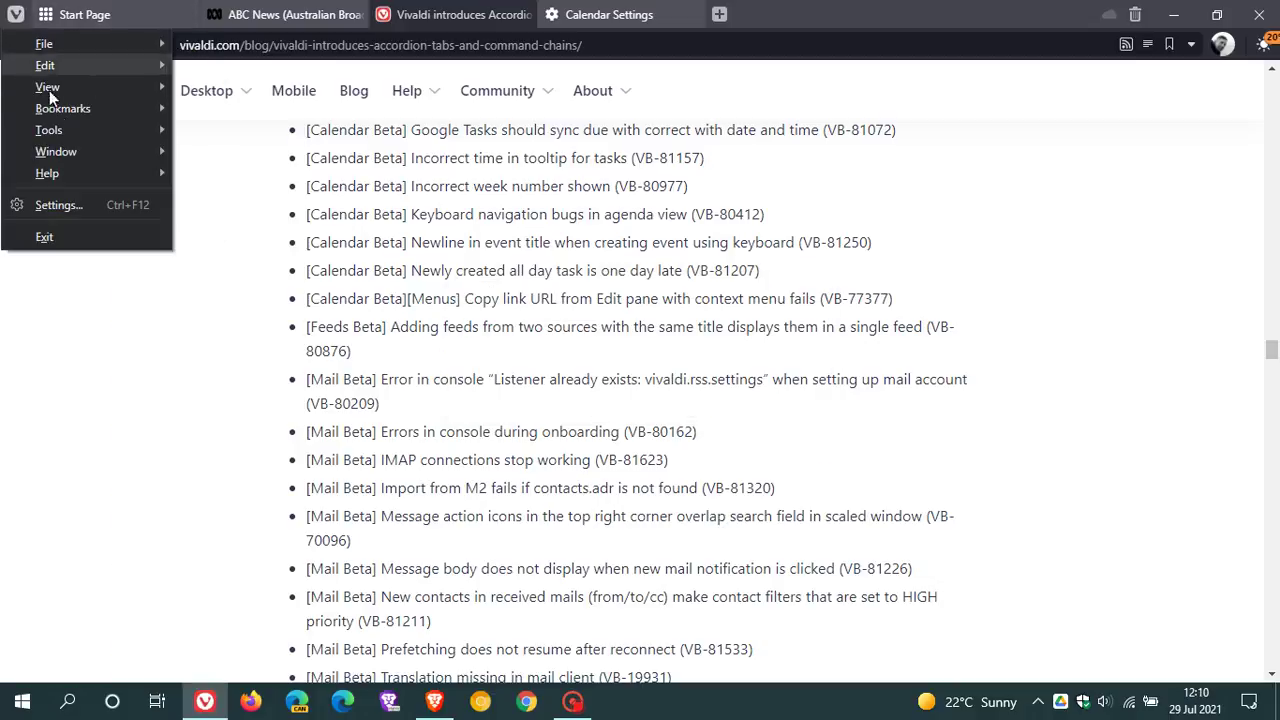
{"action": "mouse_move", "coordinate": [64, 178]}
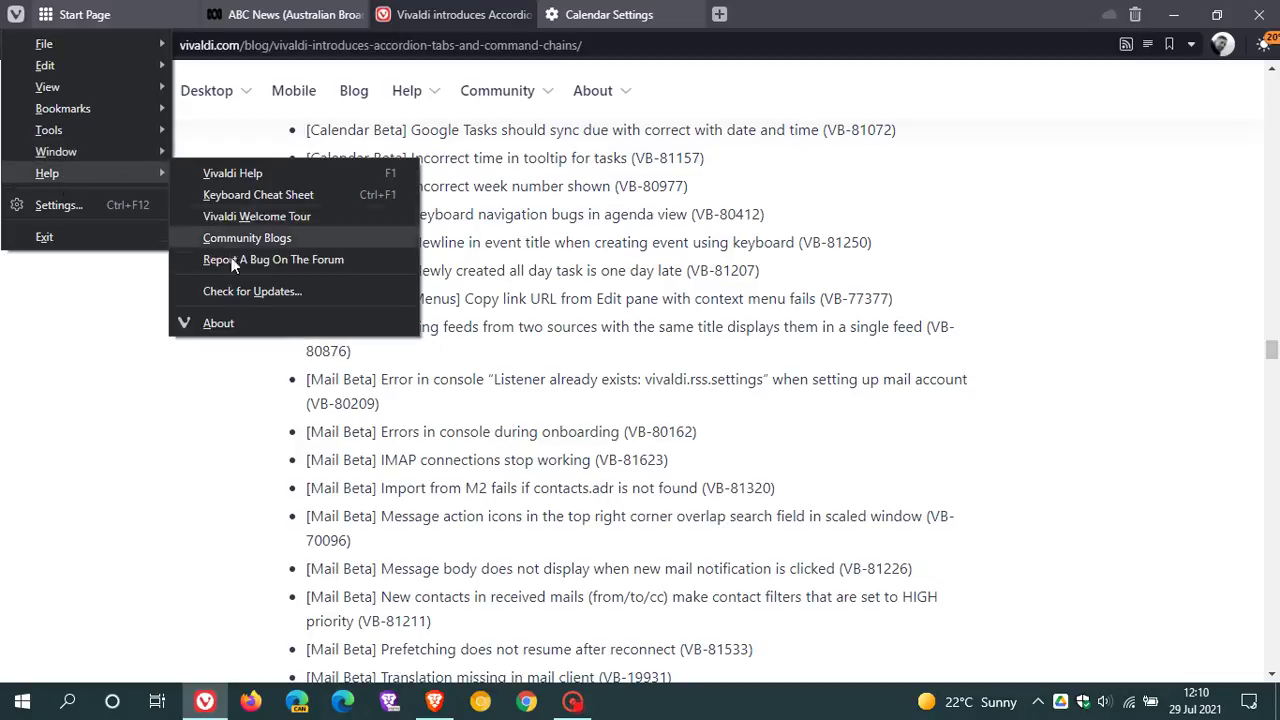
{"action": "left_click", "coordinate": [219, 322]}
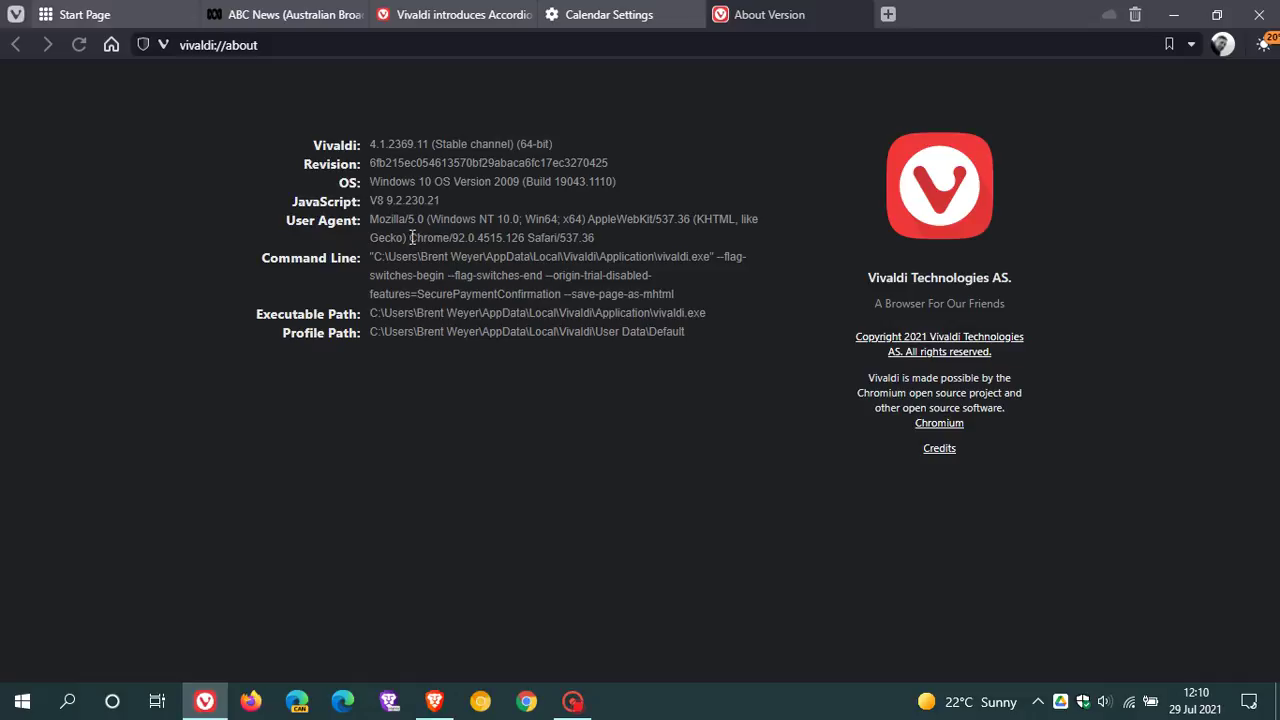
{"action": "left_click_drag", "start_coordinate": [409, 239], "coordinate": [530, 240]}
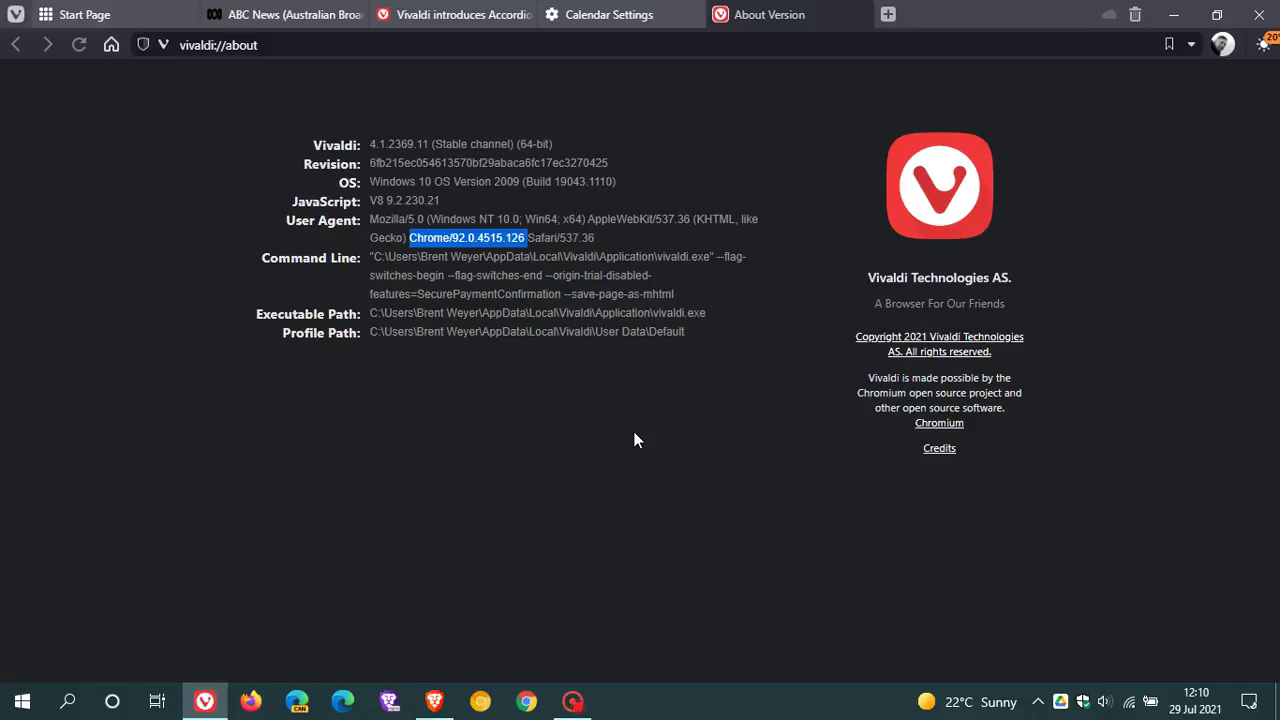
{"action": "left_click", "coordinate": [127, 15]}
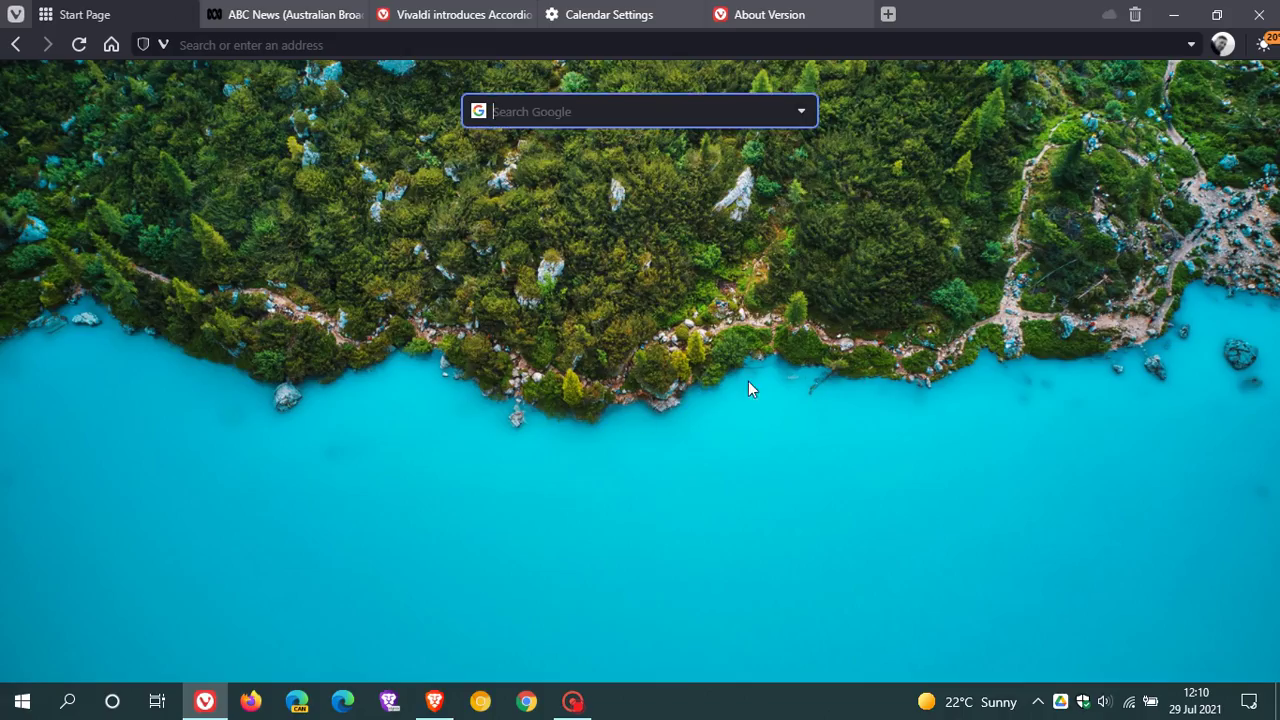